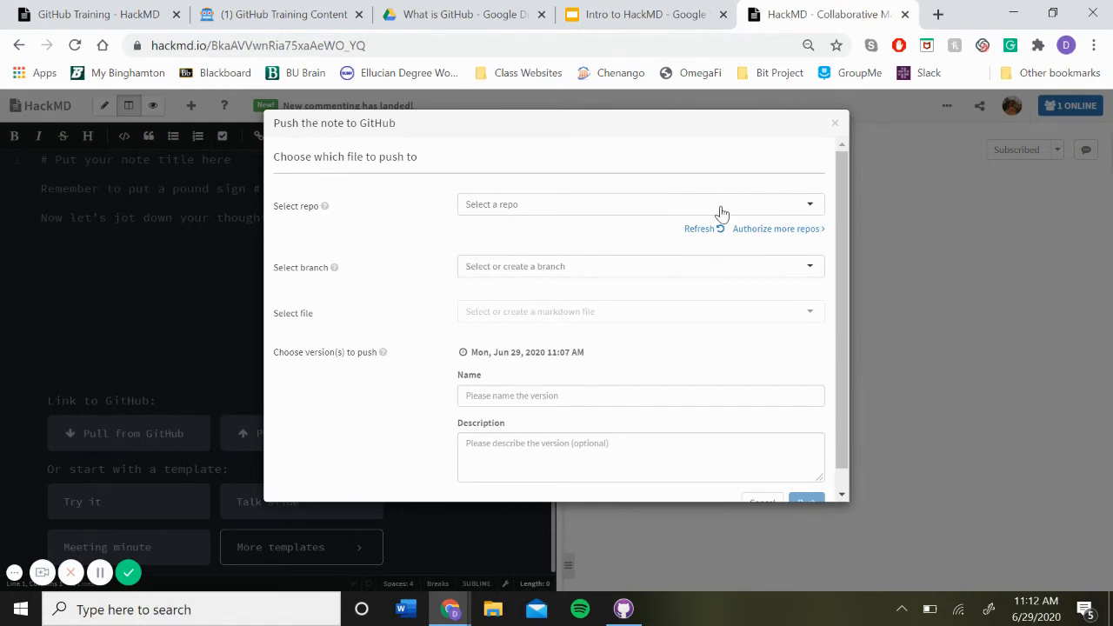
Select the devrel repository as the destination for pushing the note.
{"action": "left_click", "coordinate": [722, 206]}
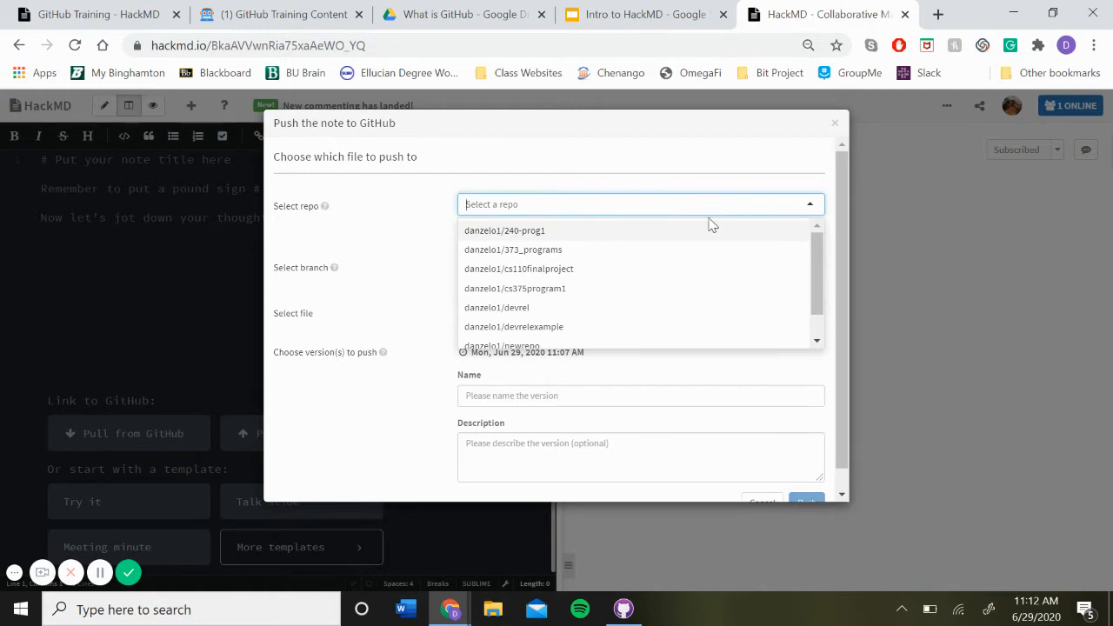
{"action": "left_click", "coordinate": [516, 309]}
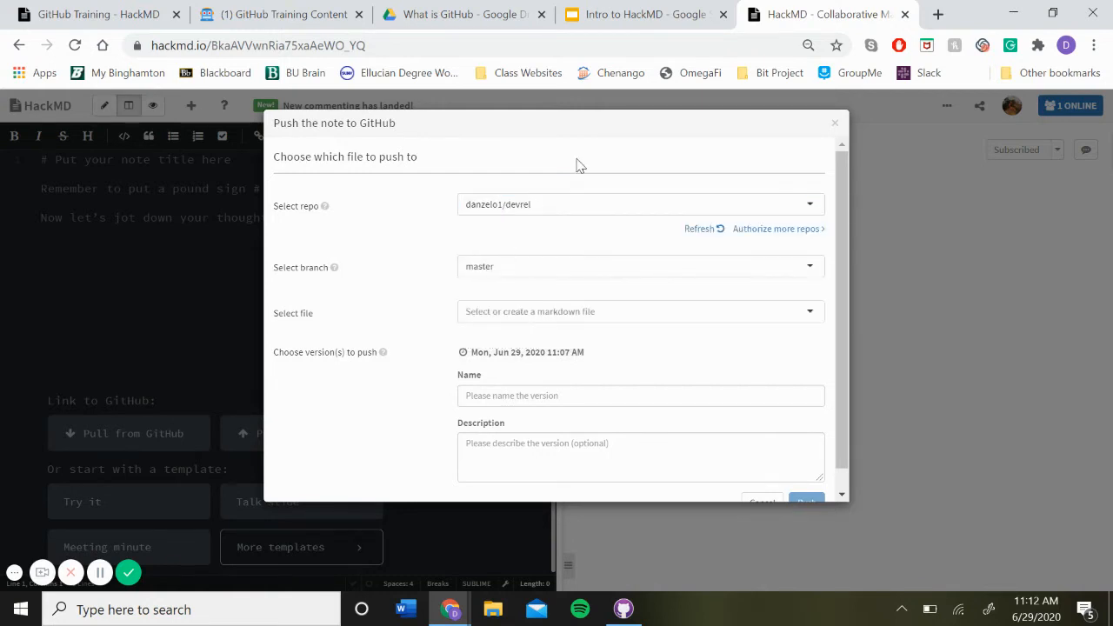
{"action": "left_click", "coordinate": [494, 268]}
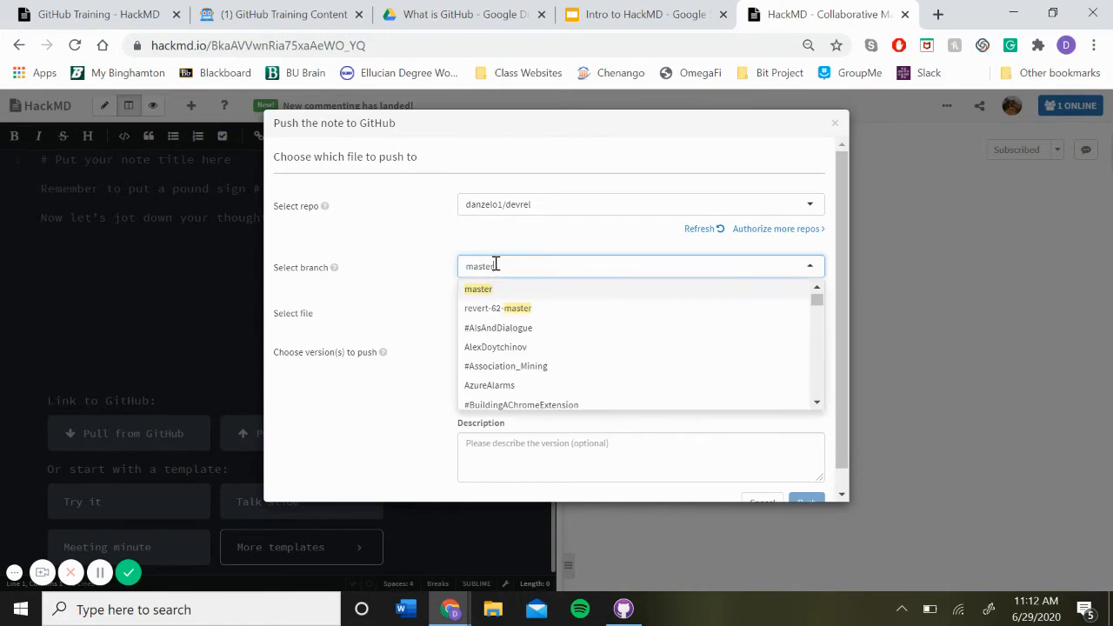
{"action": "left_click", "coordinate": [496, 265]}
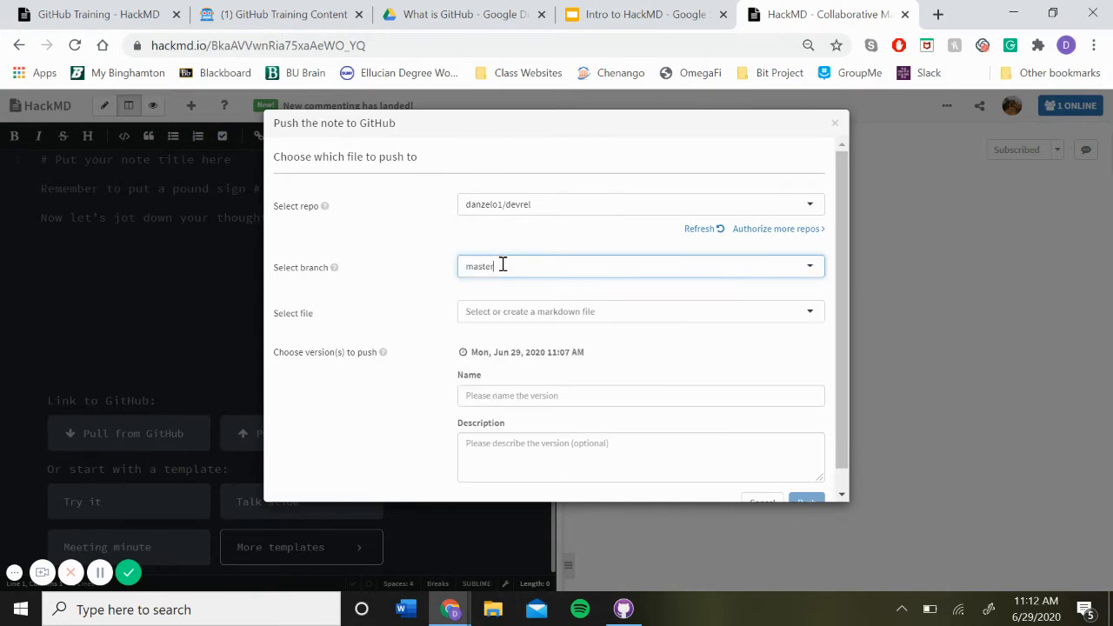
{"action": "right_click", "coordinate": [438, 267]}
{"action": "left_click", "coordinate": [417, 252]}
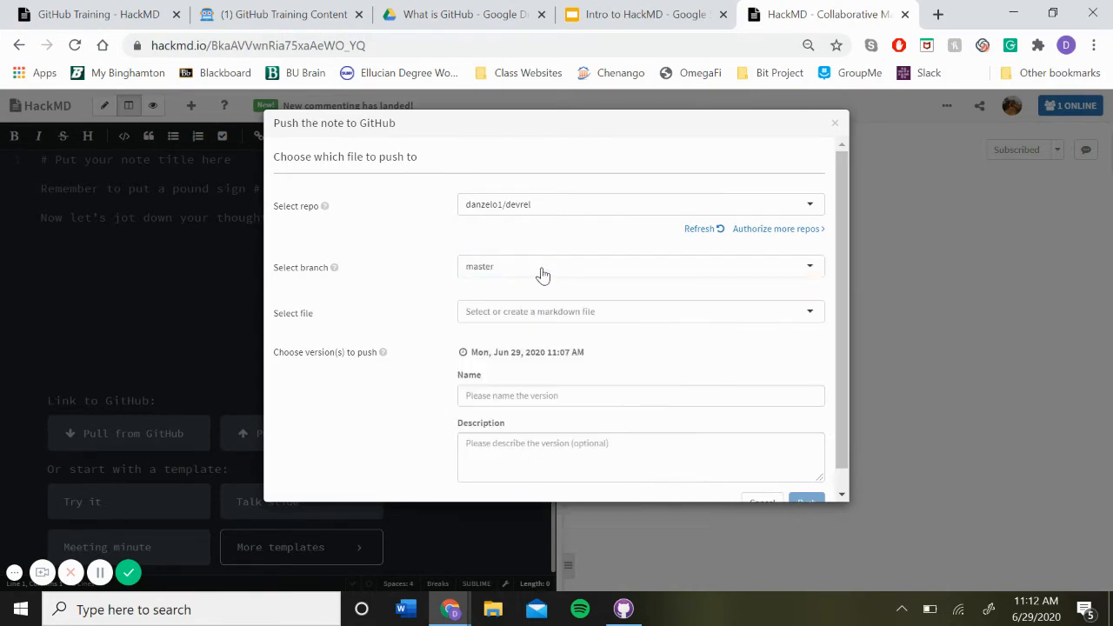
Replace the master branch with a new branch named after the author's first name followed by "example", in lowercase without a space.
{"action": "left_click", "coordinate": [500, 266]}
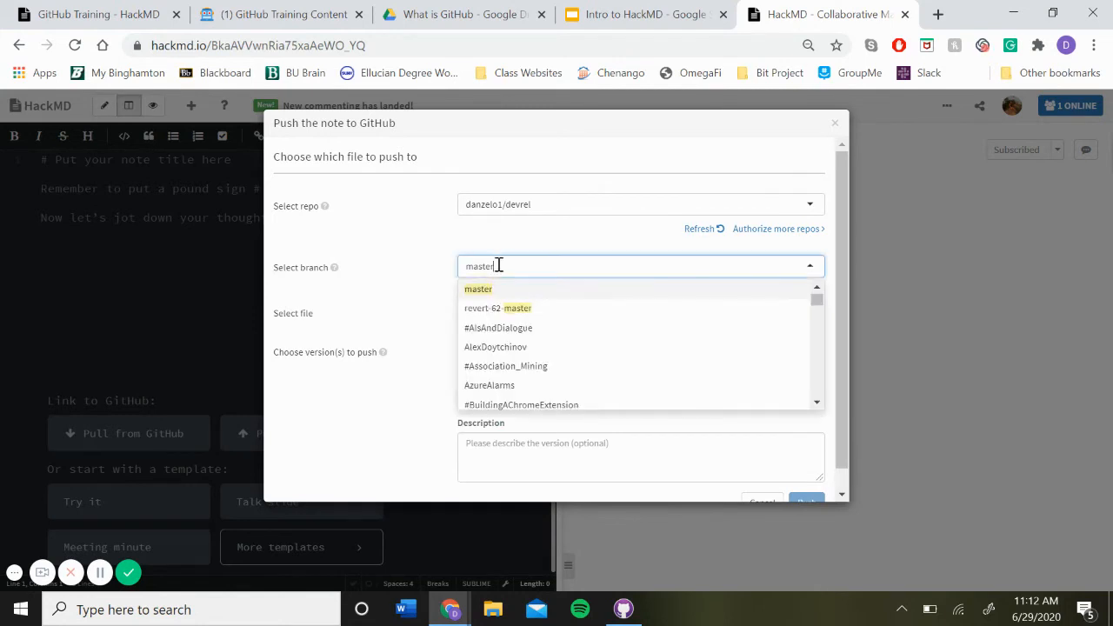
{"action": "left_click", "coordinate": [499, 265]}
{"action": "key", "text": "BackSpace"}
{"action": "key", "text": "BackSpace"}
{"action": "key", "text": "BackSpace"}
{"action": "key", "text": "BackSpace"}
{"action": "key", "text": "BackSpace"}
{"action": "key", "text": "BackSpace"}
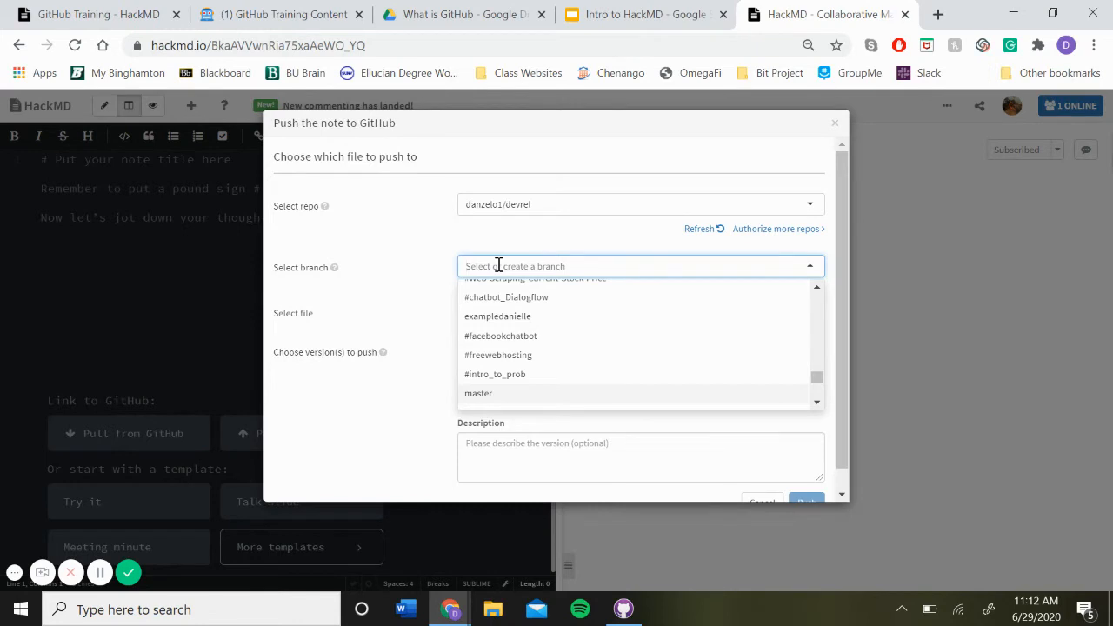
{"action": "scroll", "coordinate": [514, 356], "scroll_direction": "up", "scroll_amount": 10}
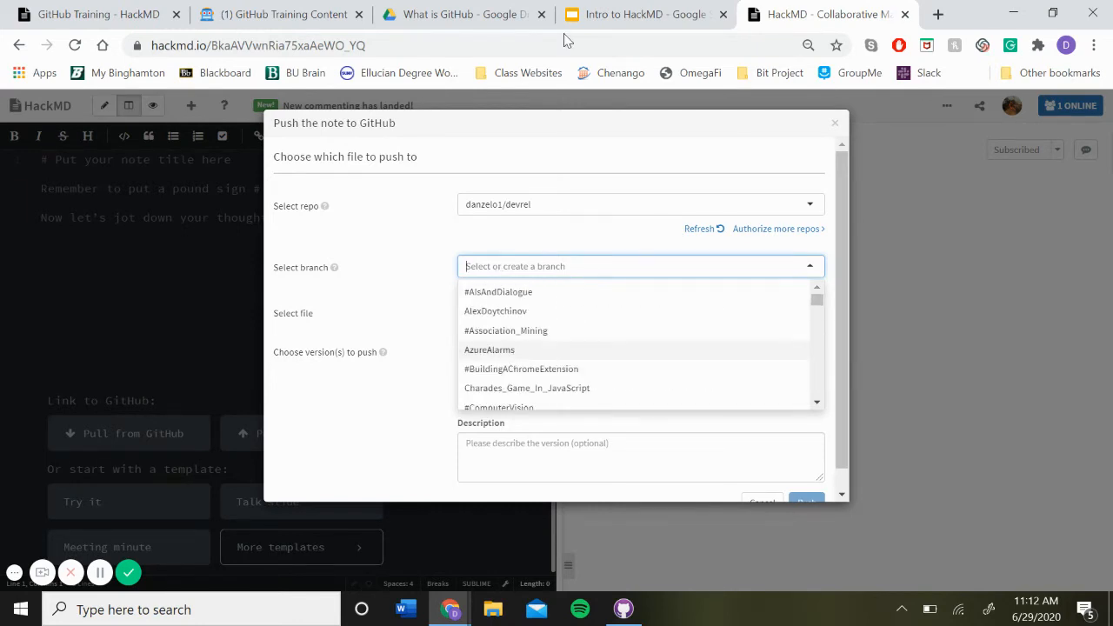
{"action": "type", "text": "danielle"}
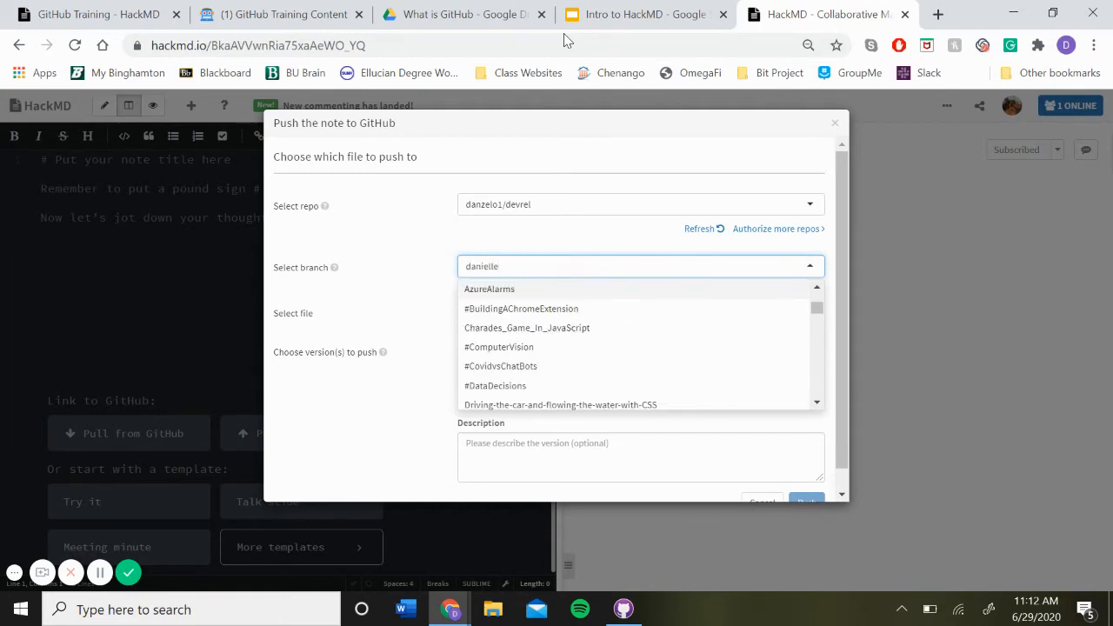
{"action": "type", "text": "exa"}
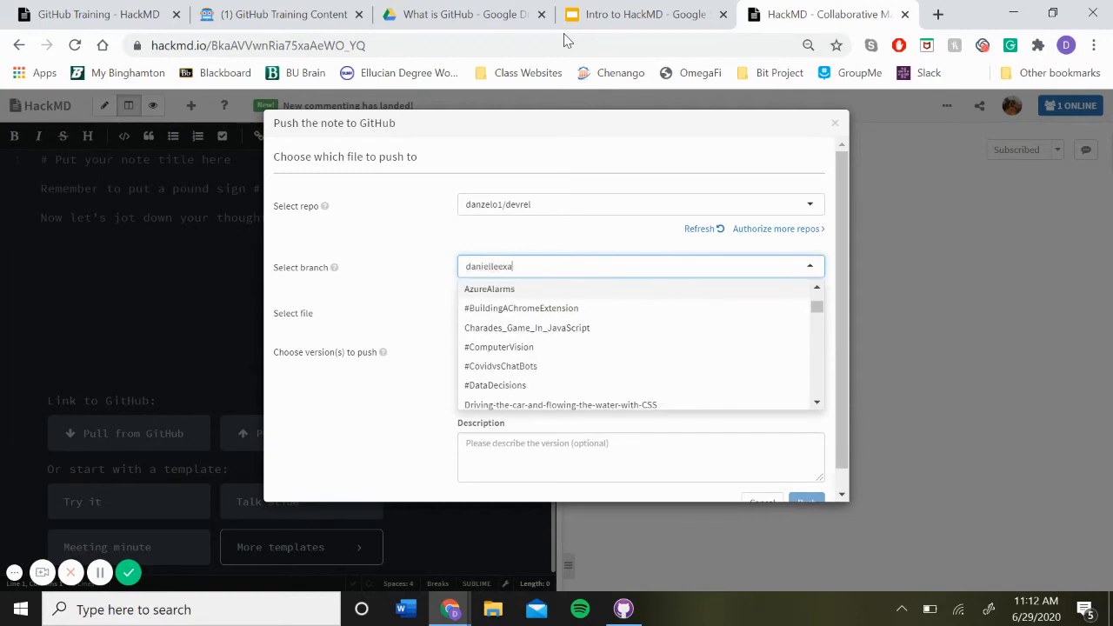
{"action": "type", "text": "mple"}
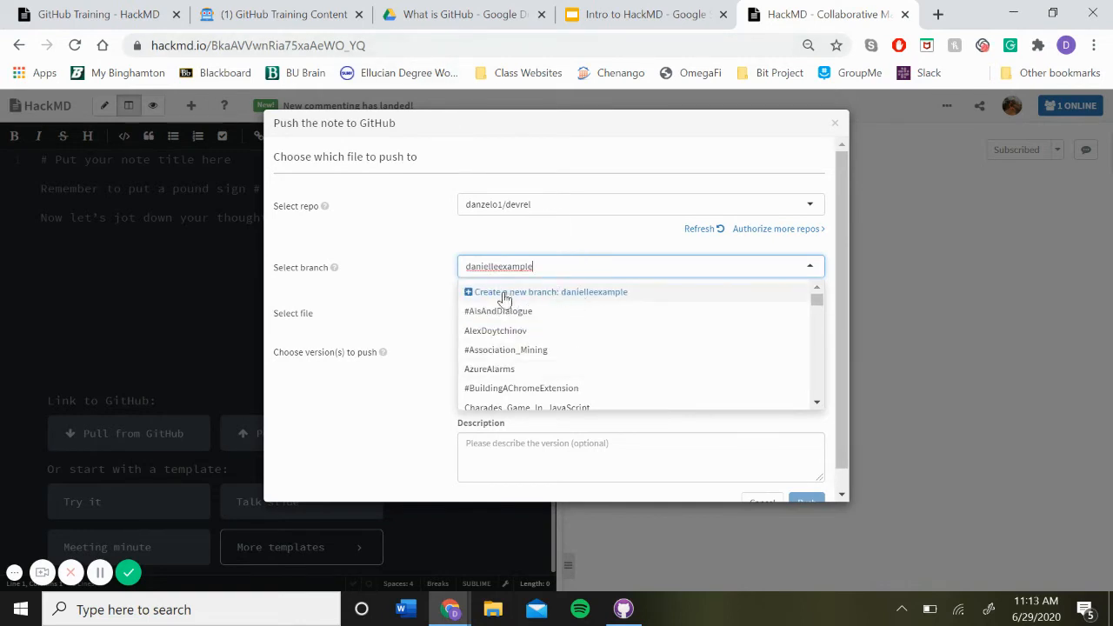
{"action": "left_click", "coordinate": [576, 295]}
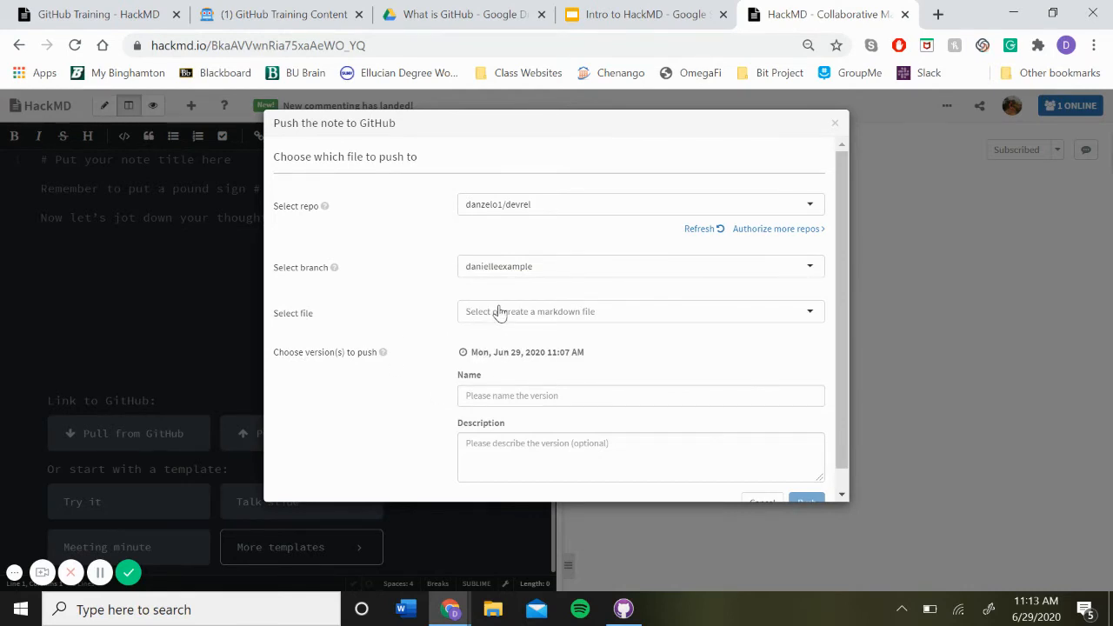
Create a new markdown file named examplefile.md as the push target.
{"action": "left_click", "coordinate": [602, 315]}
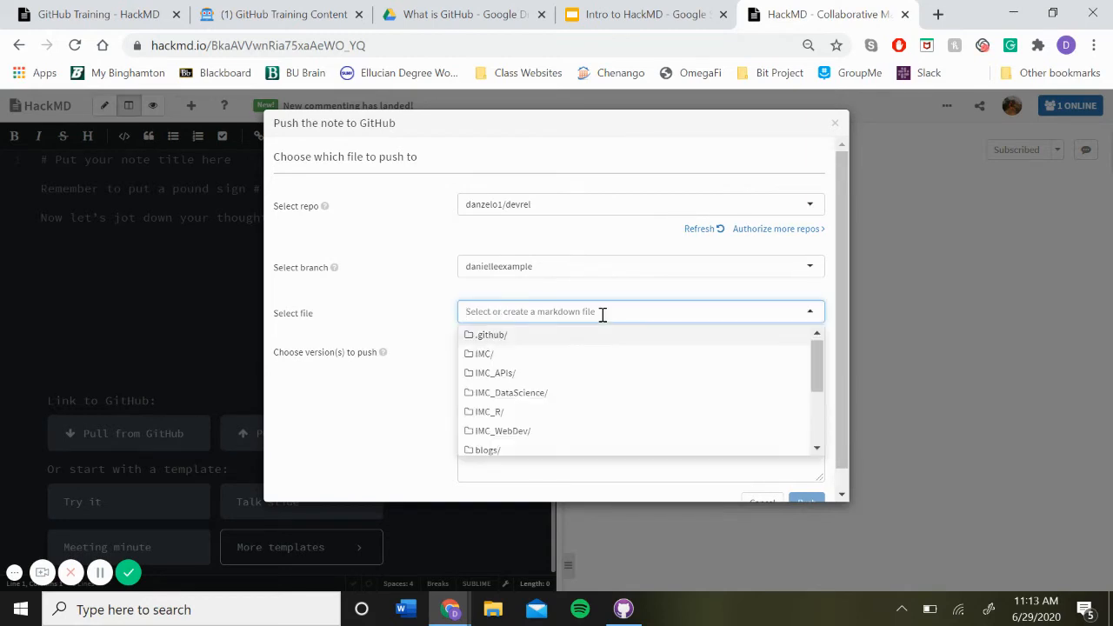
{"action": "type", "text": "e"}
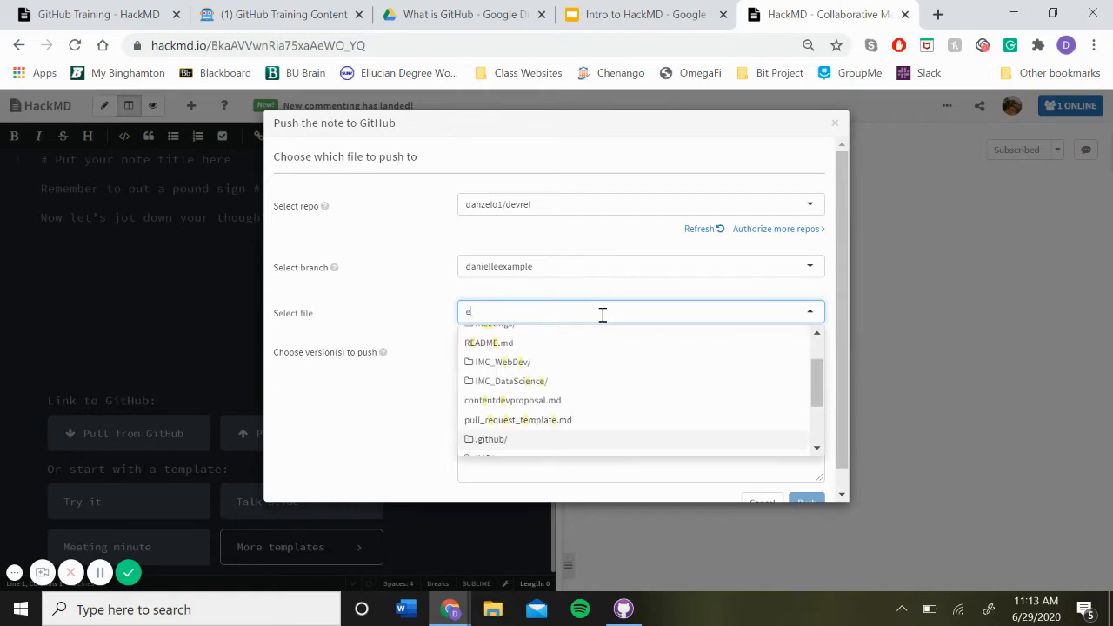
{"action": "type", "text": "xamplelile"}
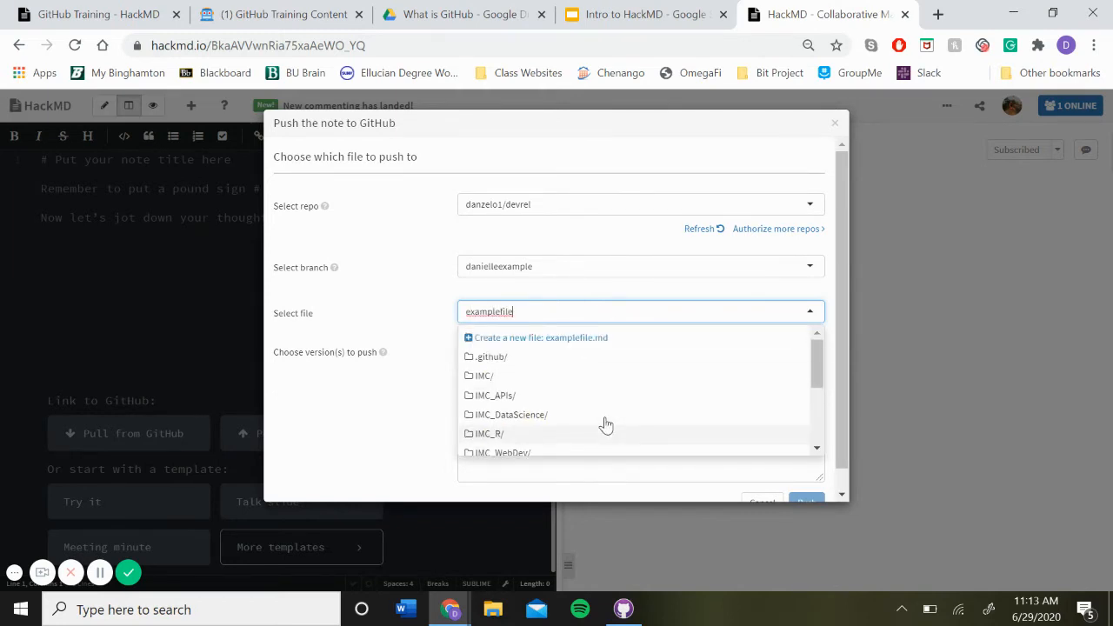
{"action": "left_click", "coordinate": [526, 339]}
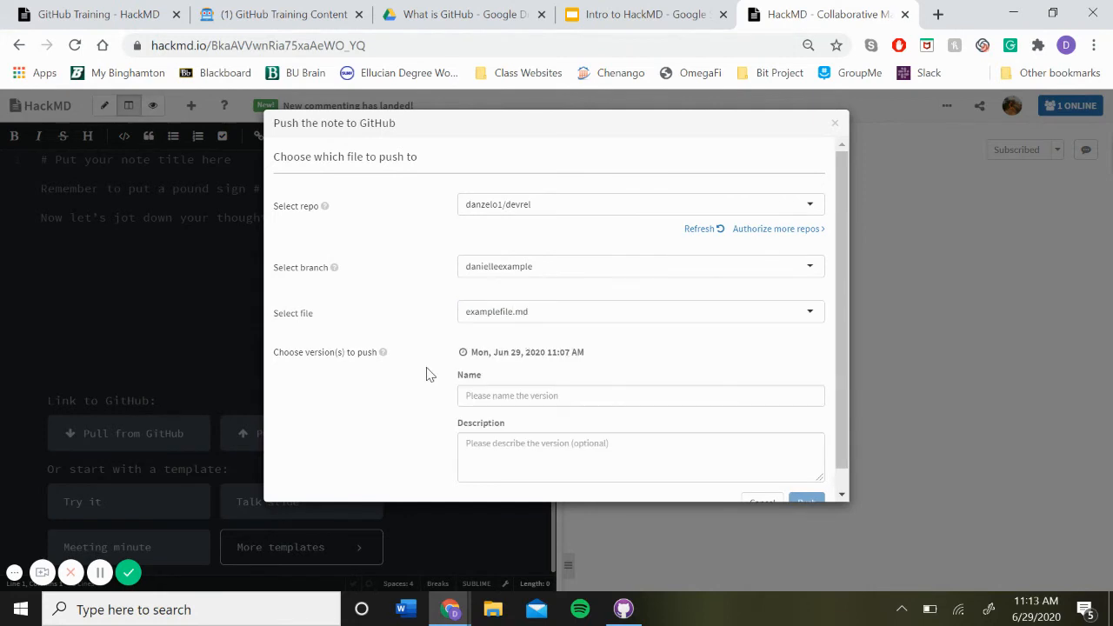
Name the version to push "example file created".
{"action": "scroll", "coordinate": [427, 372], "scroll_direction": "down", "scroll_amount": 1}
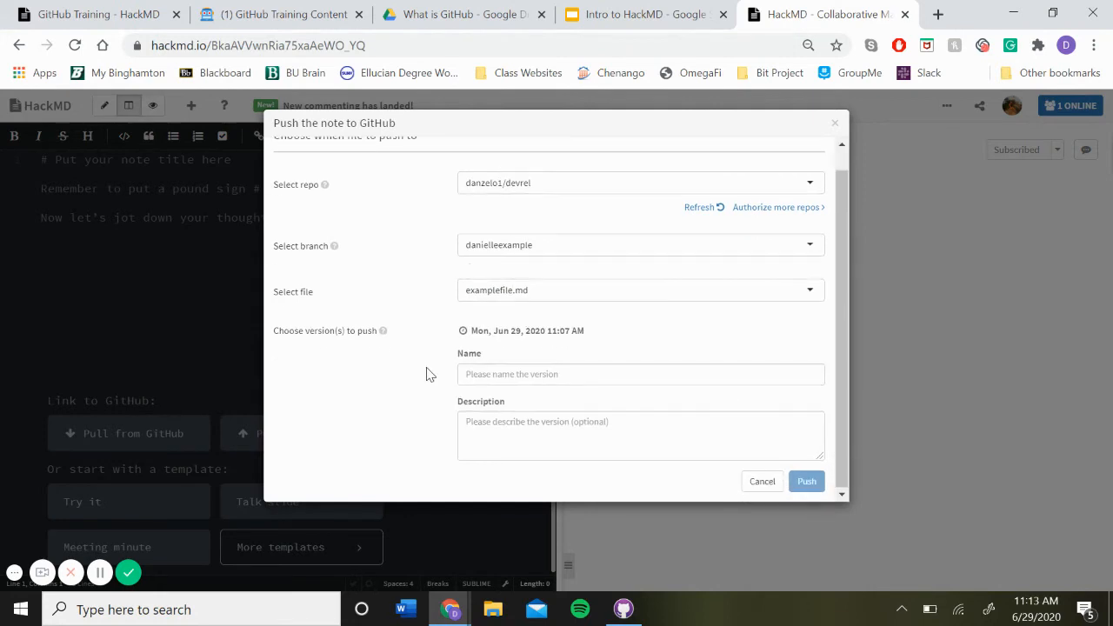
{"action": "left_click", "coordinate": [566, 374]}
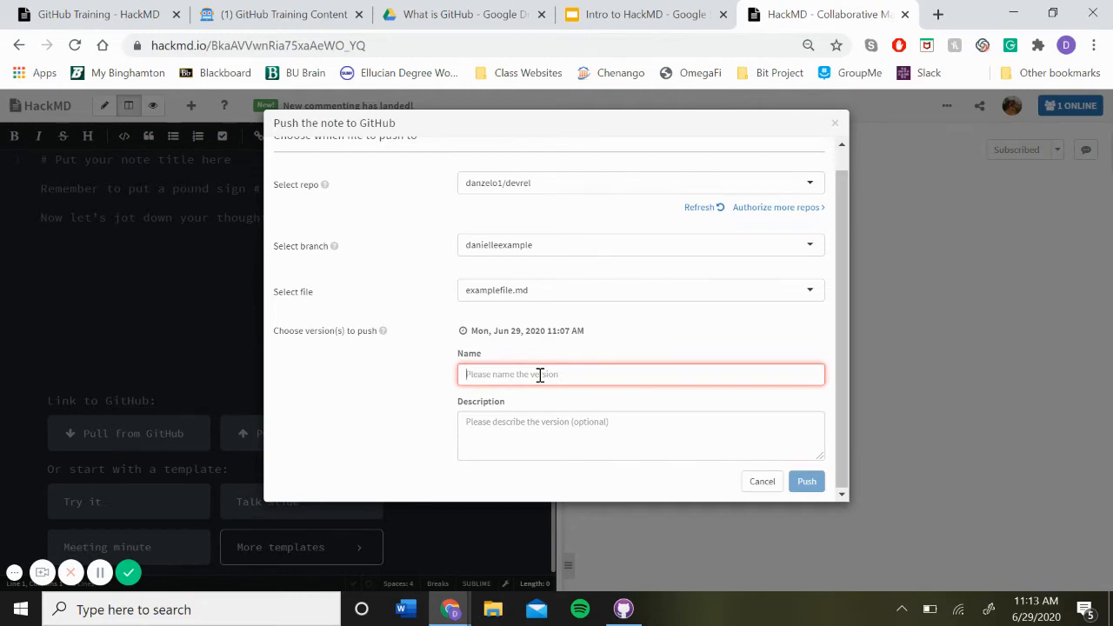
{"action": "type", "text": "exa"}
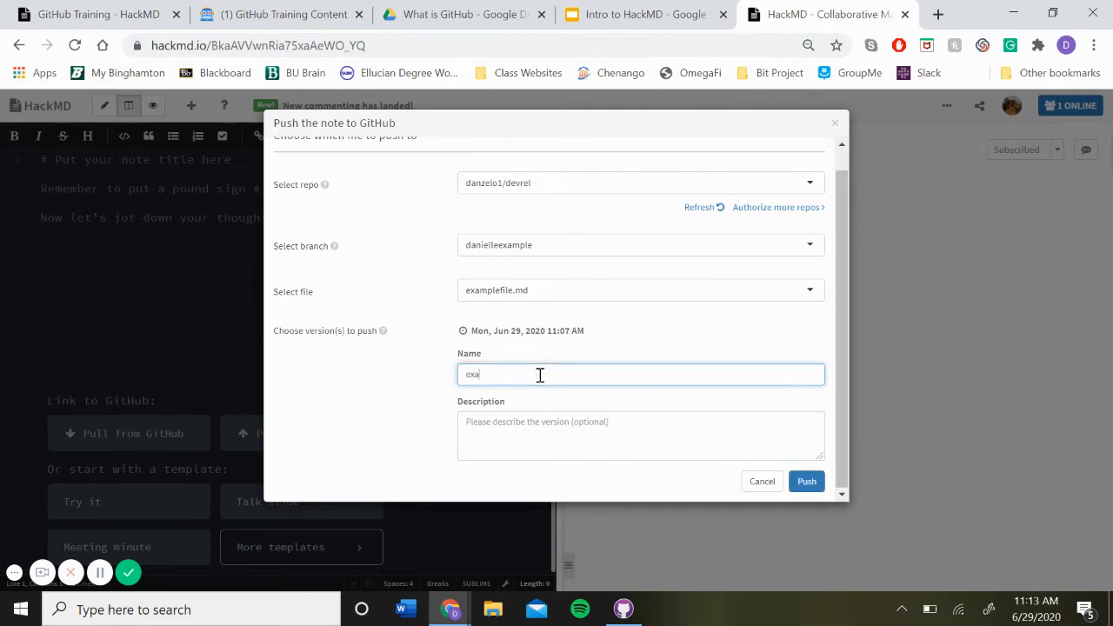
{"action": "type", "text": "mple file"}
Describe the version as "created an example file to demonstrate using hackmd" and push the note to GitHub.
{"action": "left_click", "coordinate": [516, 415]}
{"action": "type", "text": "creat"}
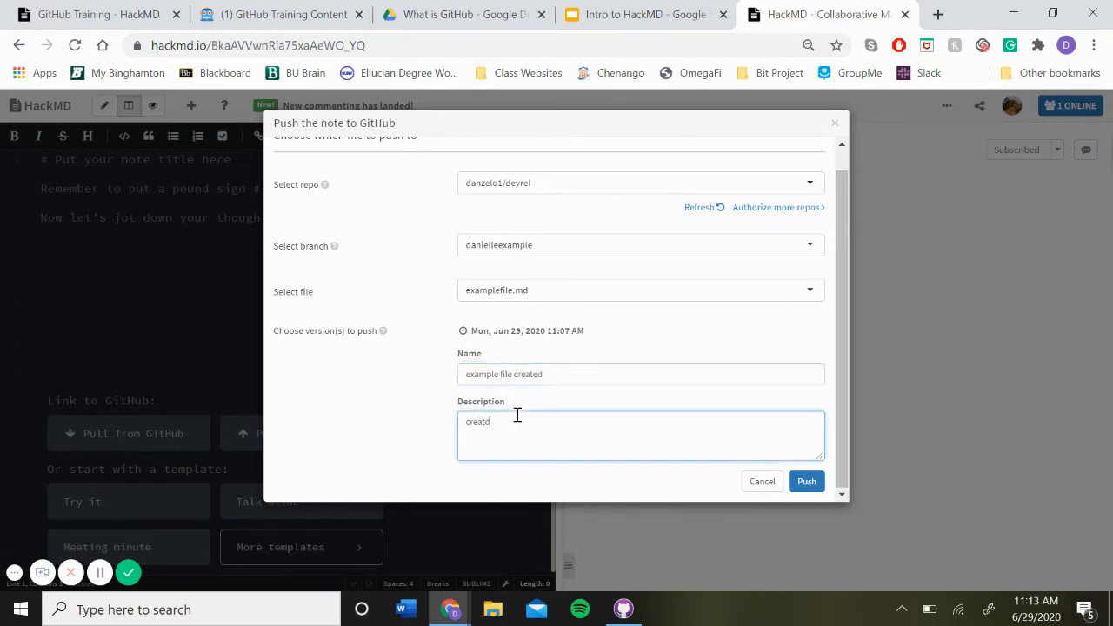
{"action": "type", "text": "ed an example file to demonstrate usin"}
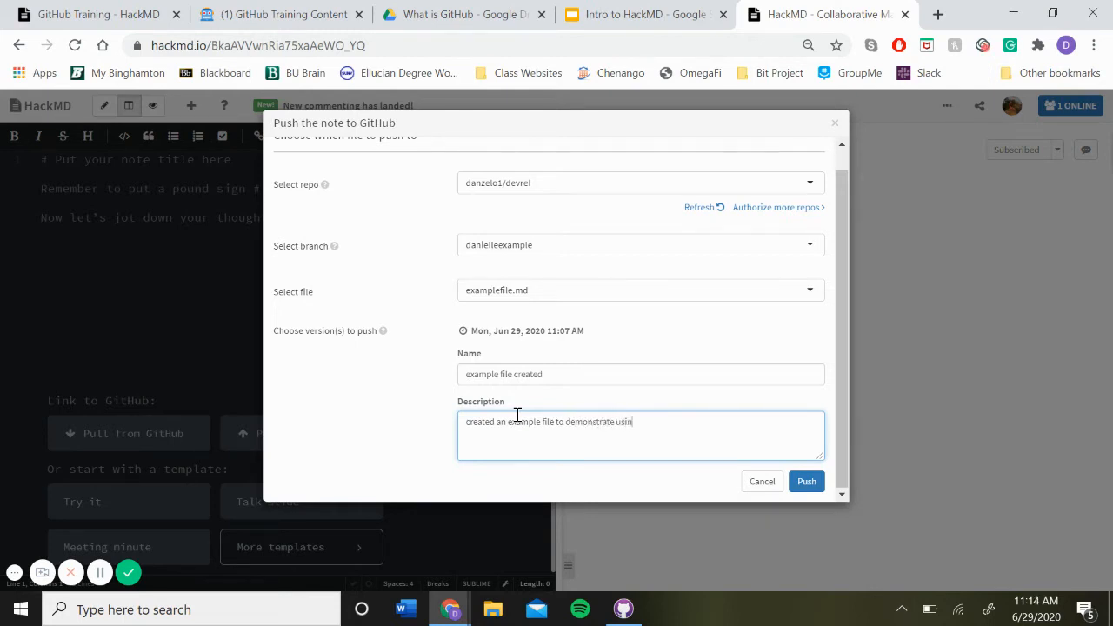
{"action": "type", "text": "g hackmd"}
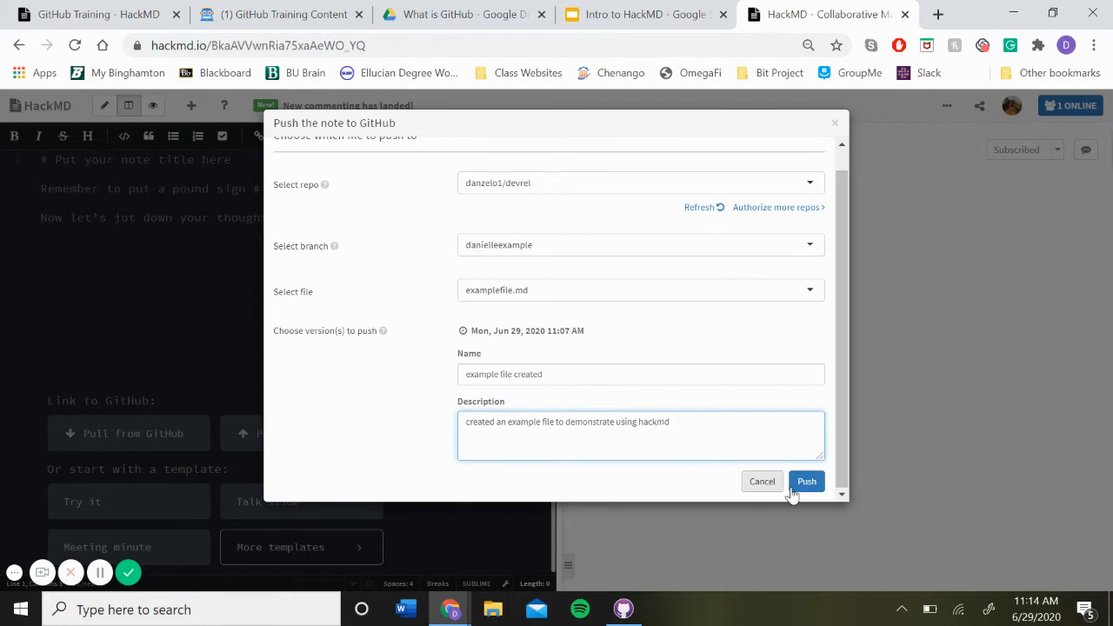
{"action": "left_click", "coordinate": [800, 489]}
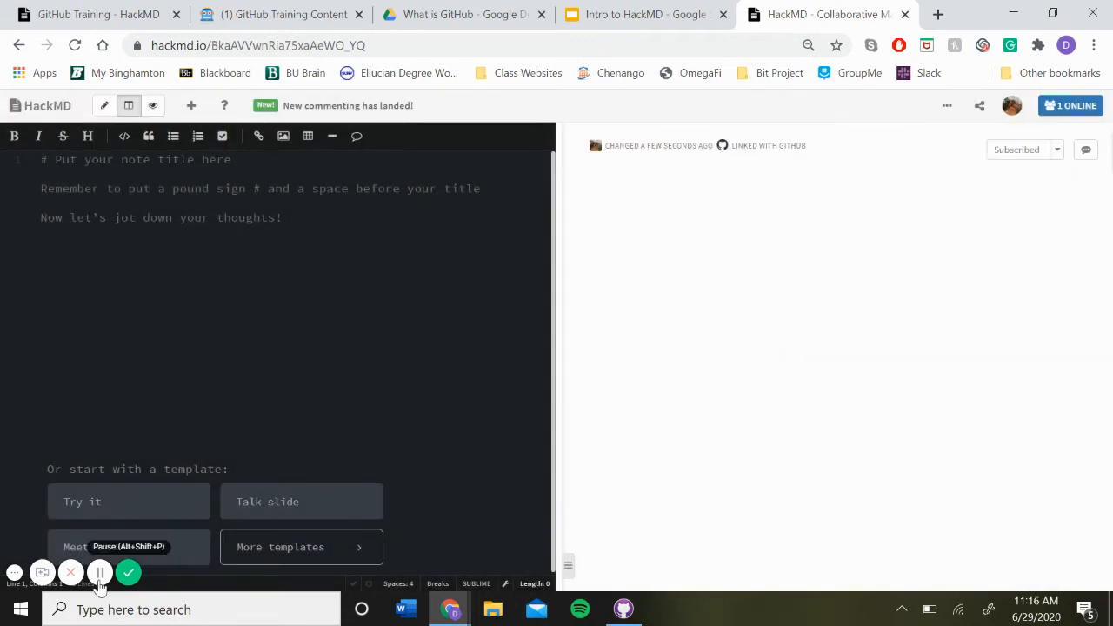
Write the heading "# title" in the note and check it in edit-only and view-only modes.
{"action": "left_click", "coordinate": [81, 171]}
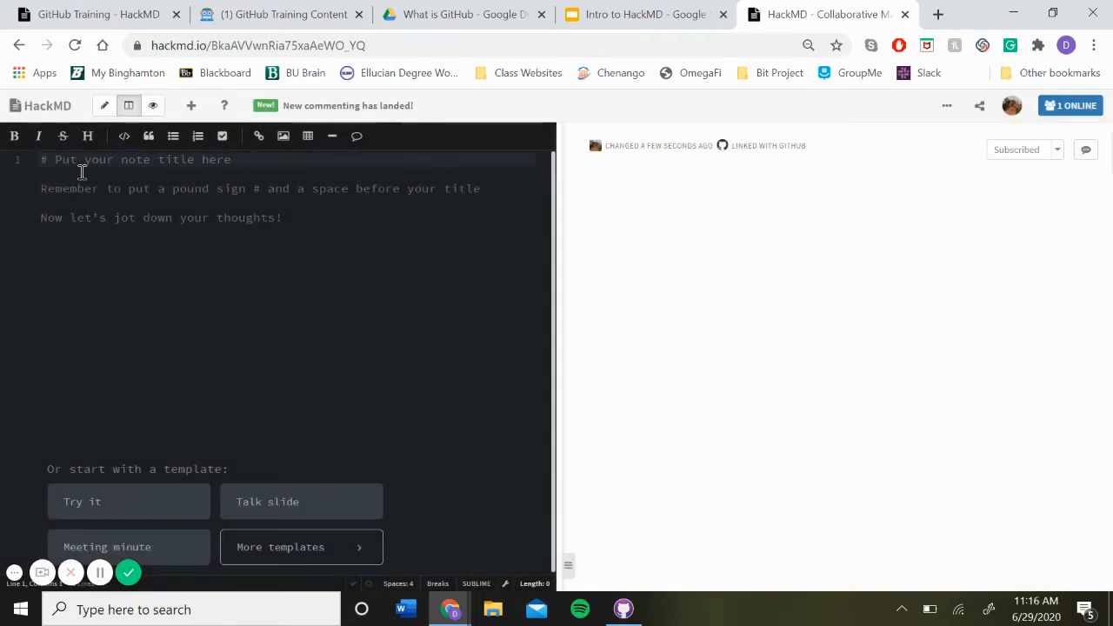
{"action": "type", "text": "# title"}
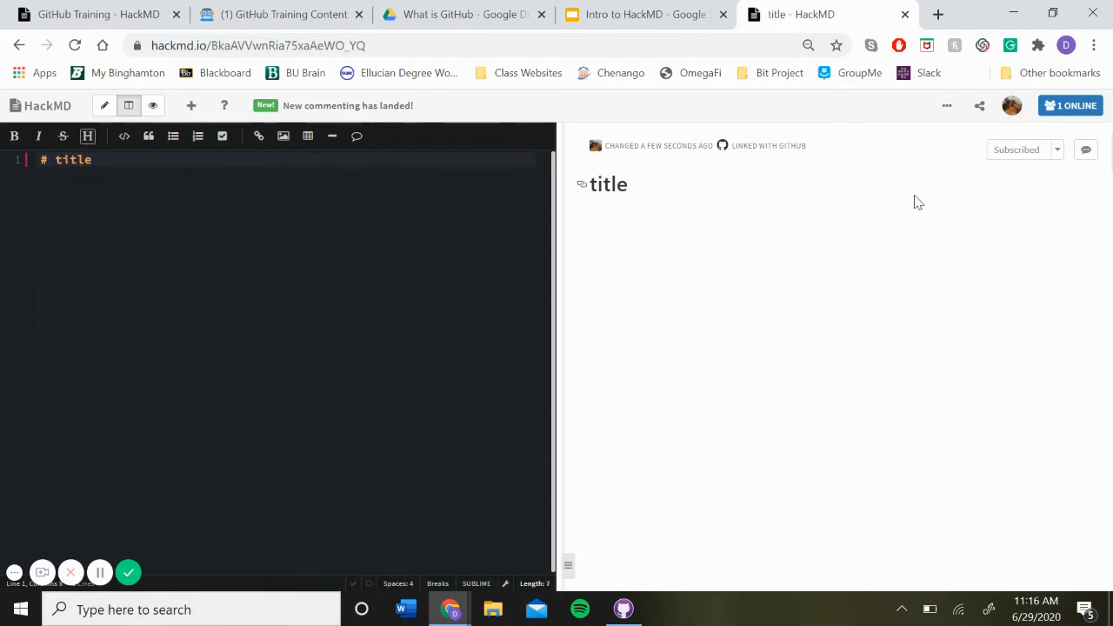
{"action": "left_click", "coordinate": [103, 108]}
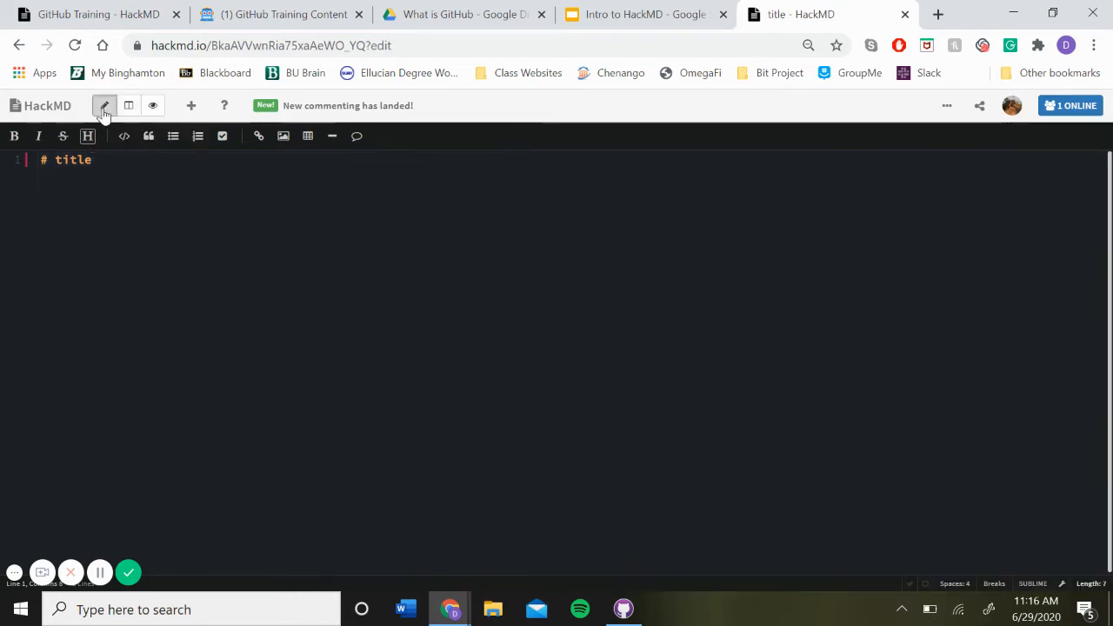
{"action": "left_click", "coordinate": [153, 108]}
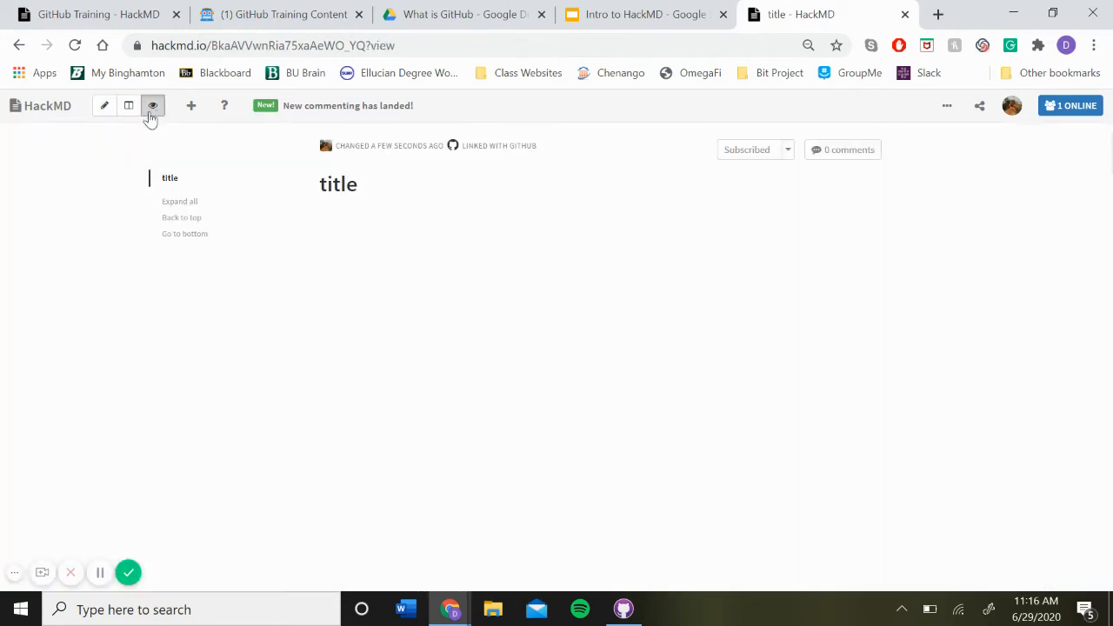
Return to the split view and add the line "content" below the heading.
{"action": "left_click", "coordinate": [127, 114]}
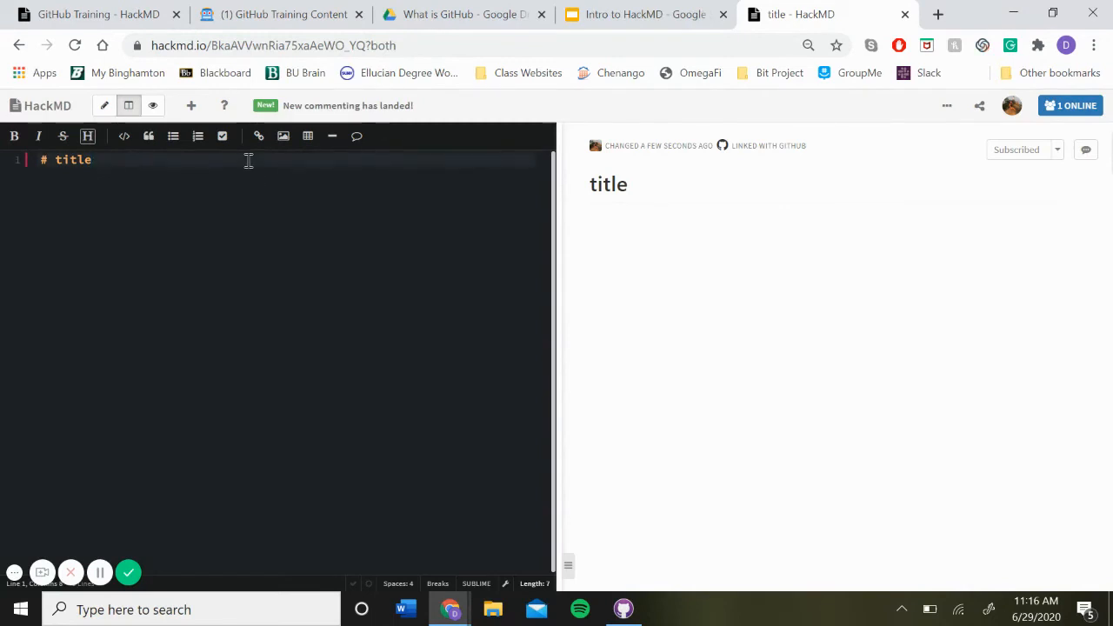
{"action": "key", "text": "Return"}
{"action": "type", "text": "content"}
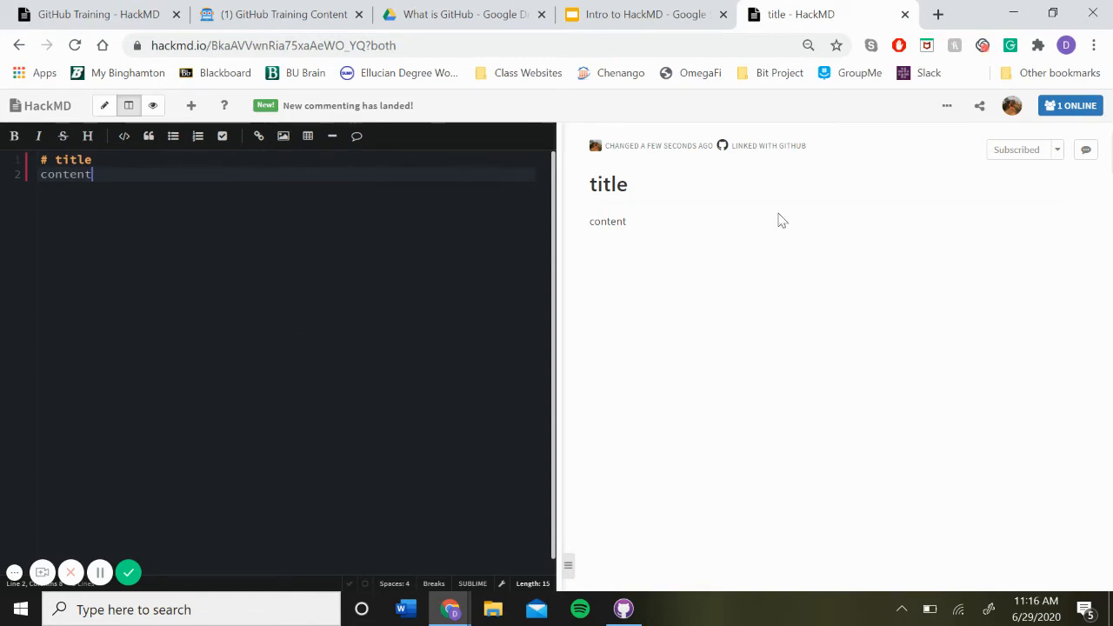
Open the note's versions and name a new version of the current content "update example file".
{"action": "left_click", "coordinate": [947, 108]}
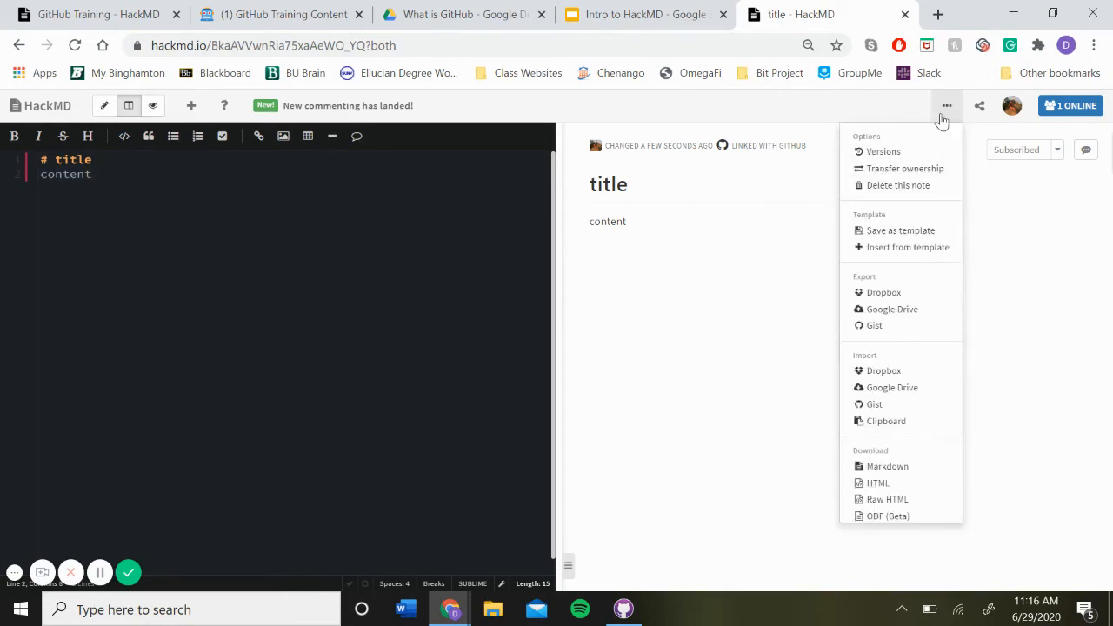
{"action": "left_click", "coordinate": [885, 155]}
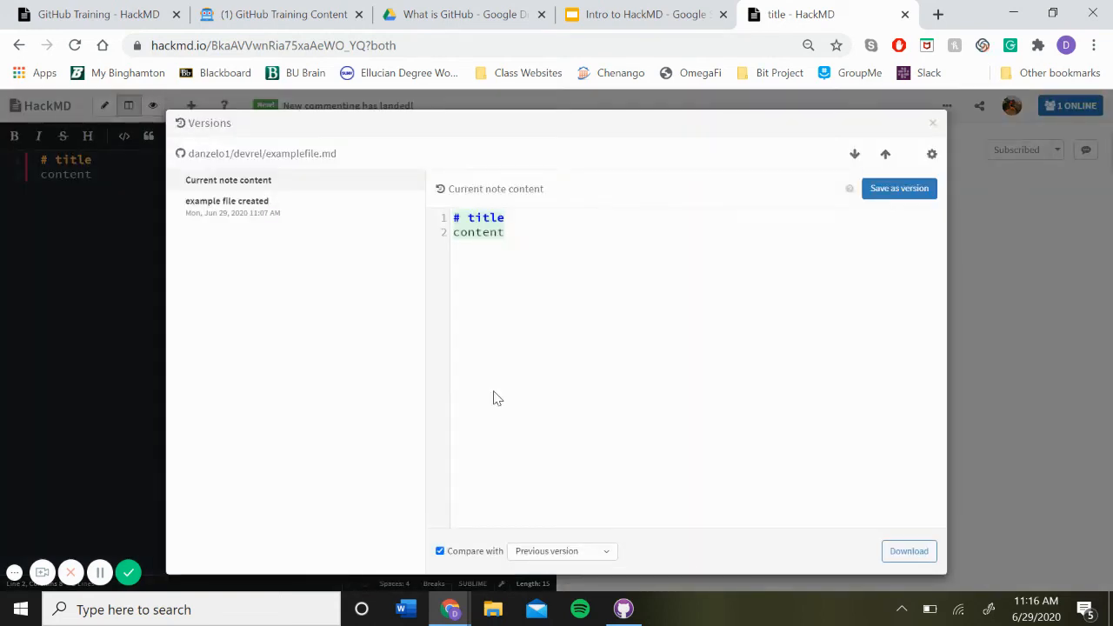
{"action": "left_click", "coordinate": [905, 199]}
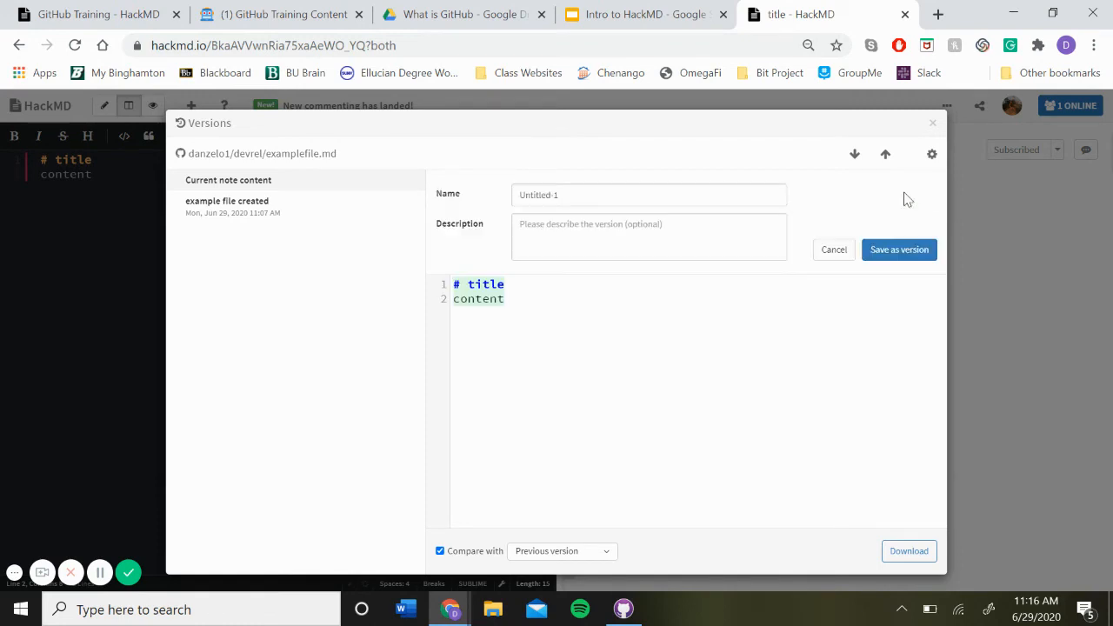
{"action": "triple_click", "coordinate": [611, 197]}
{"action": "type", "text": "up"}
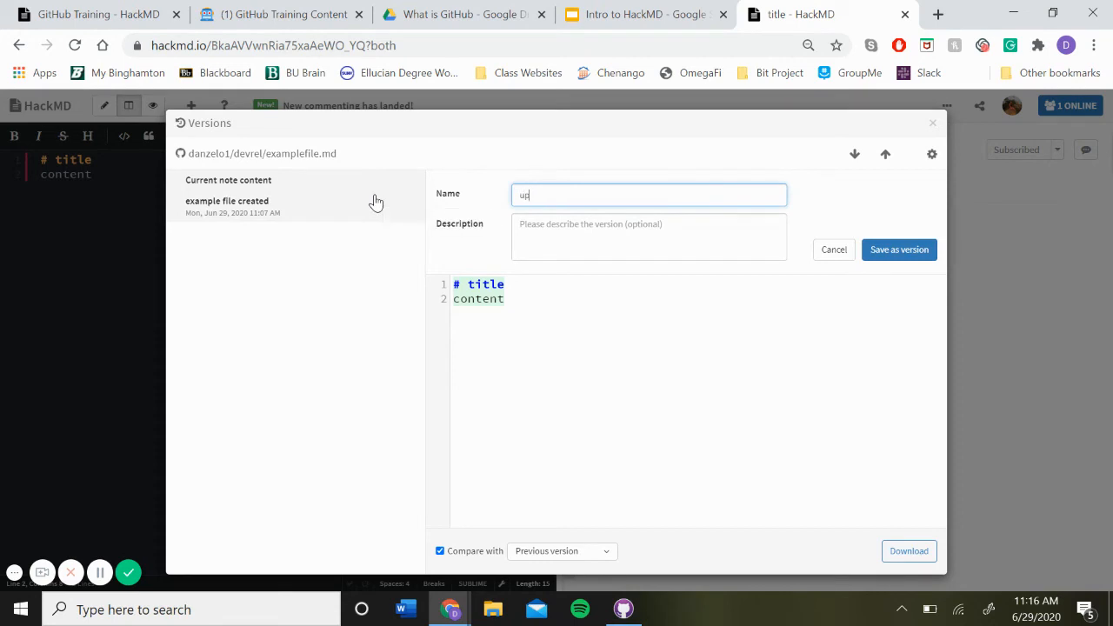
{"action": "type", "text": "date example file"}
Describe the new version as "added title and content" and save it.
{"action": "left_click", "coordinate": [593, 233]}
{"action": "type", "text": "added"}
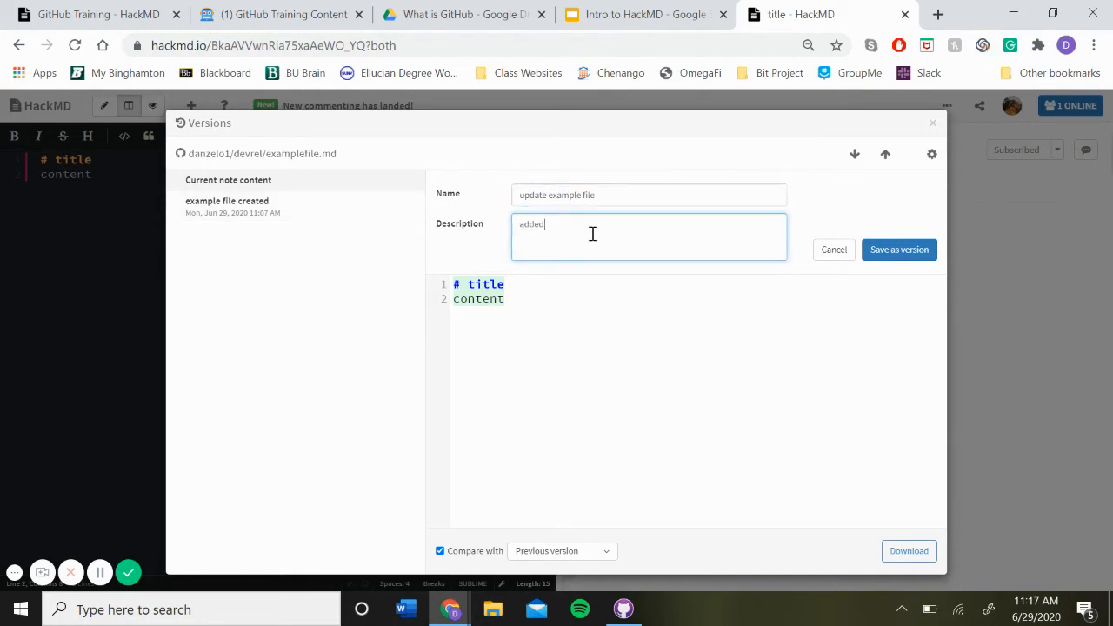
{"action": "type", "text": " title and content"}
{"action": "left_click", "coordinate": [896, 249]}
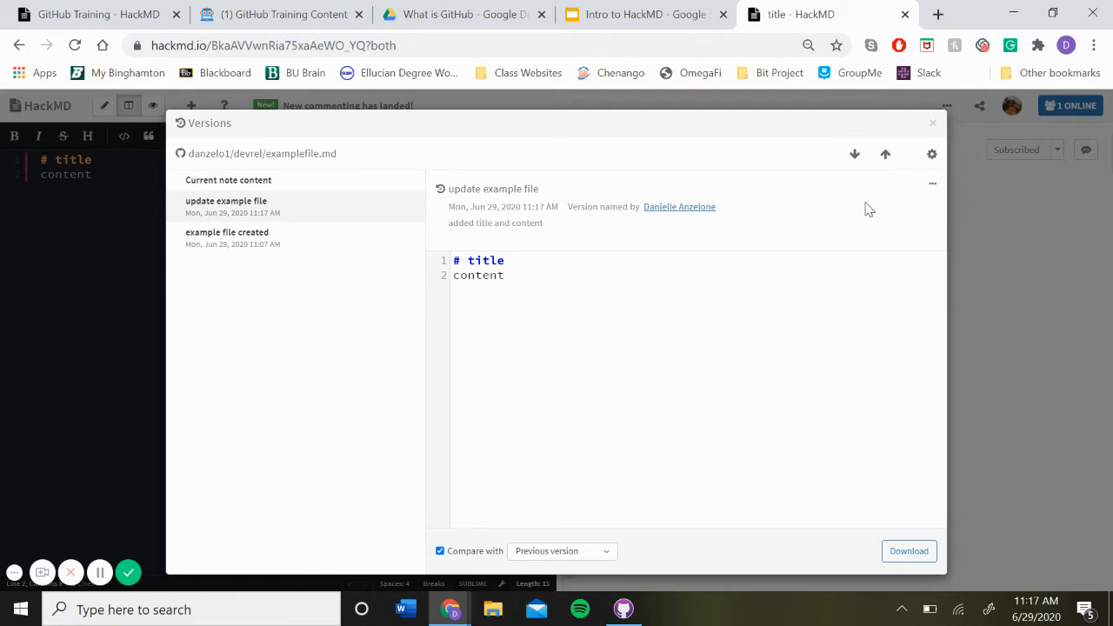
Push the version "update example file" to the linked personal example branch on GitHub and close the versions.
{"action": "left_click", "coordinate": [885, 156]}
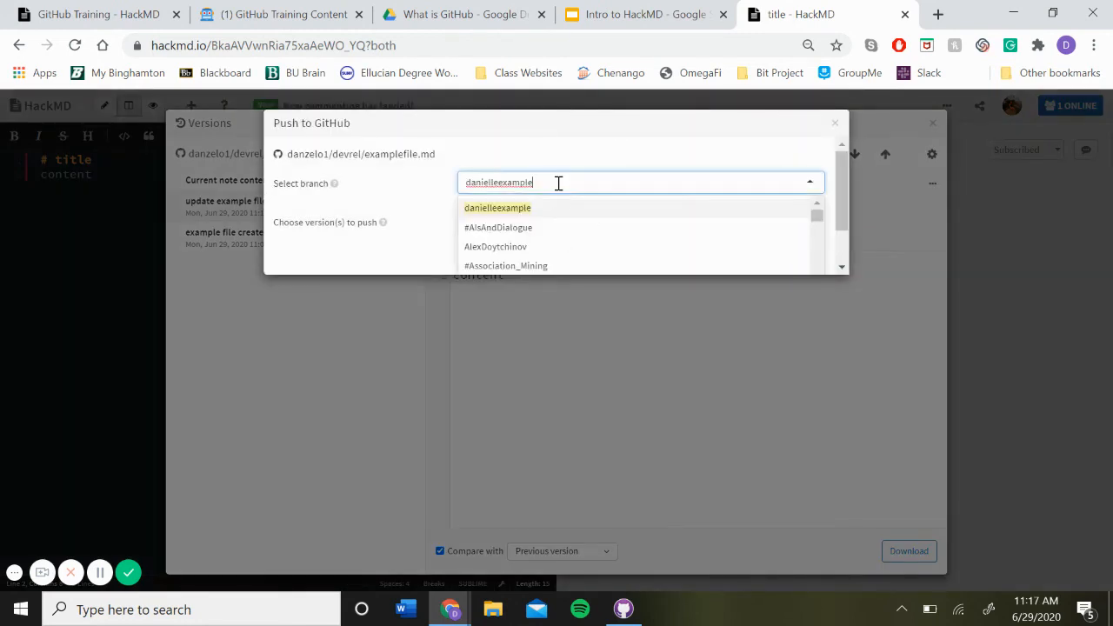
{"action": "left_click", "coordinate": [546, 210]}
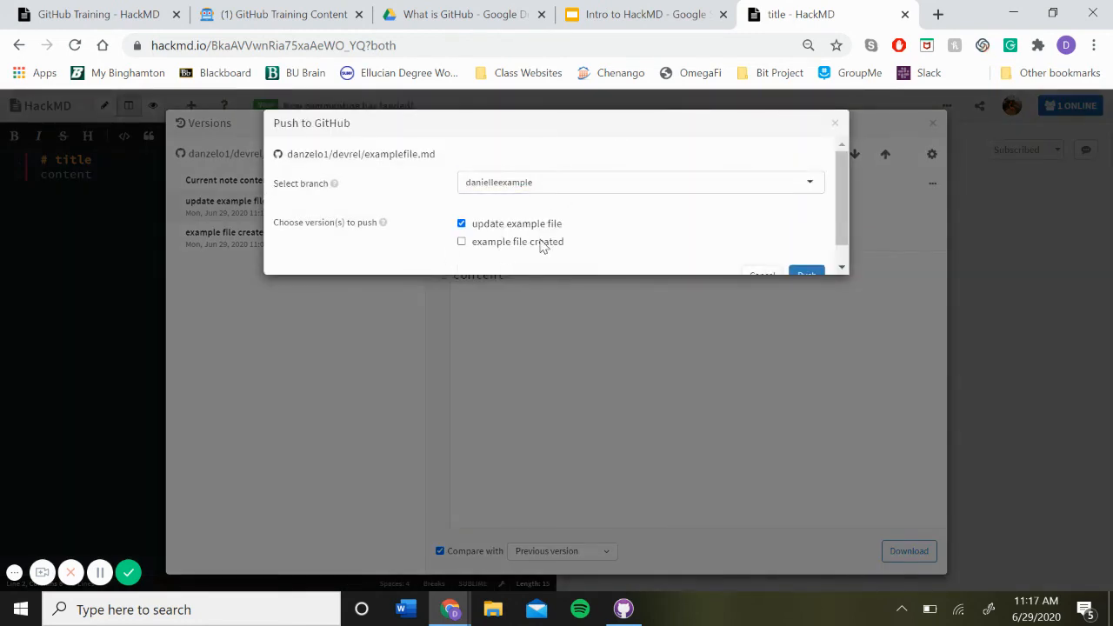
{"action": "scroll", "coordinate": [541, 246], "scroll_direction": "down", "scroll_amount": 1}
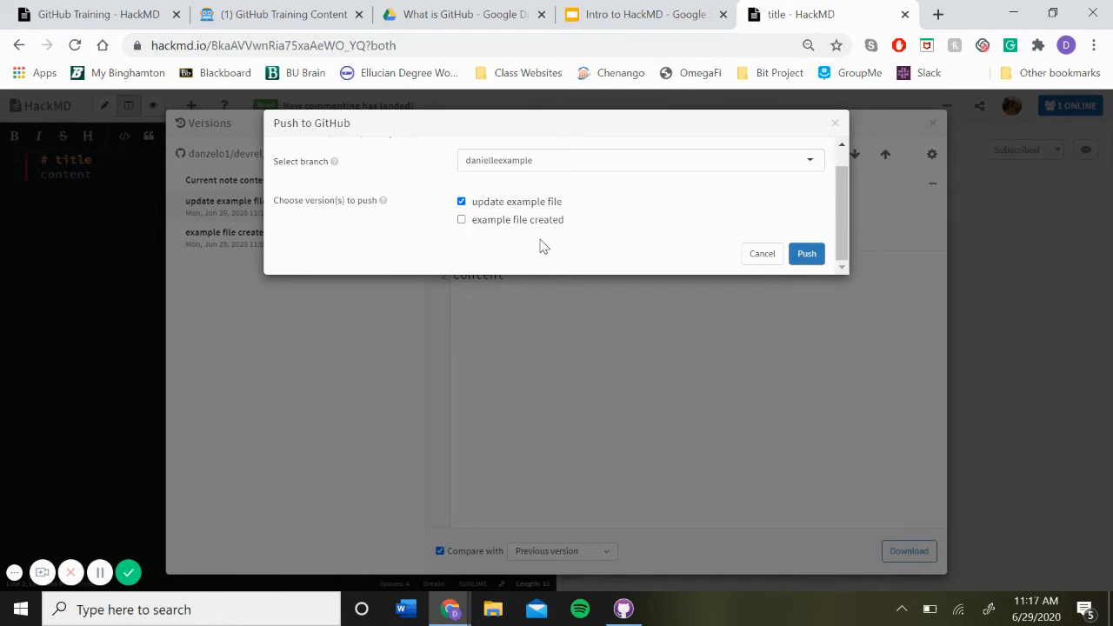
{"action": "left_click", "coordinate": [807, 262]}
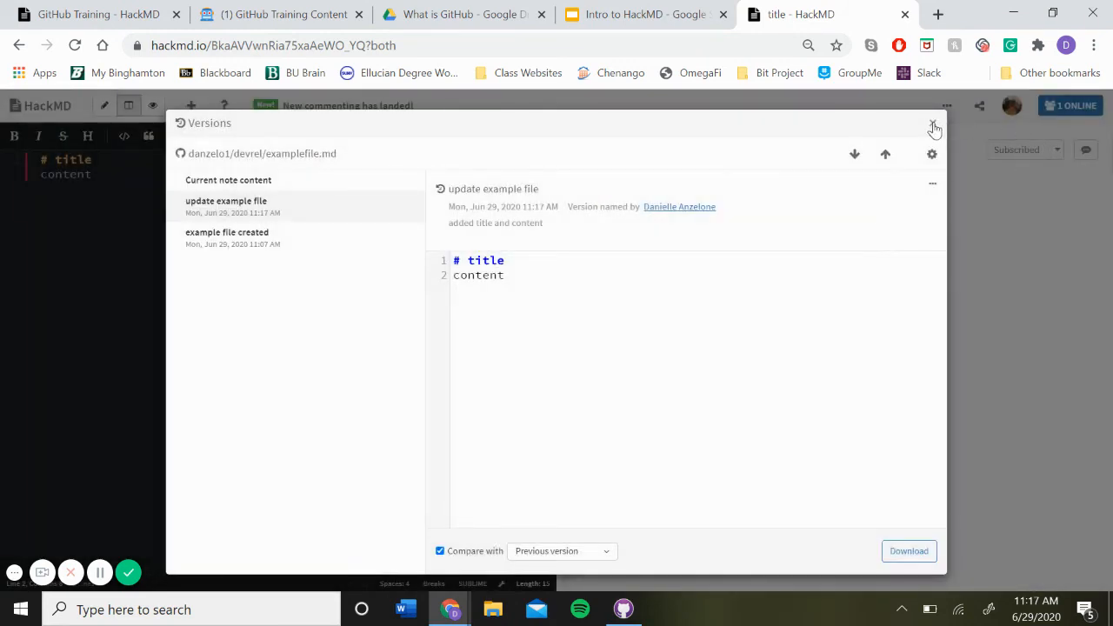
{"action": "left_click", "coordinate": [933, 122]}
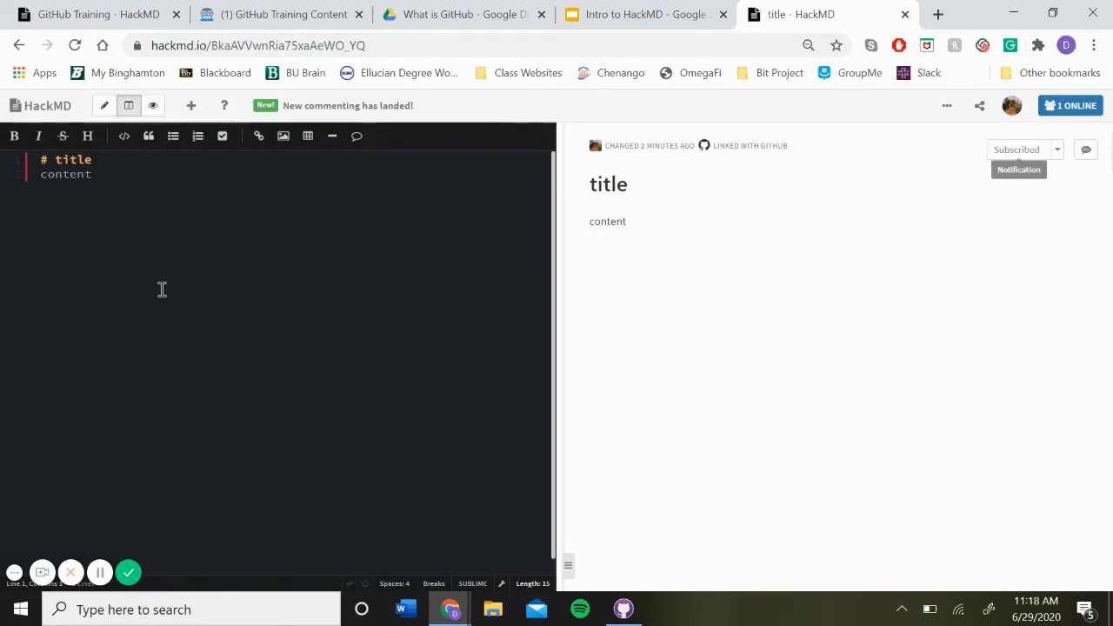
Create a new note from the workspace overview and choose the devrel repository as the source for a GitHub pull.
{"action": "left_click", "coordinate": [45, 108]}
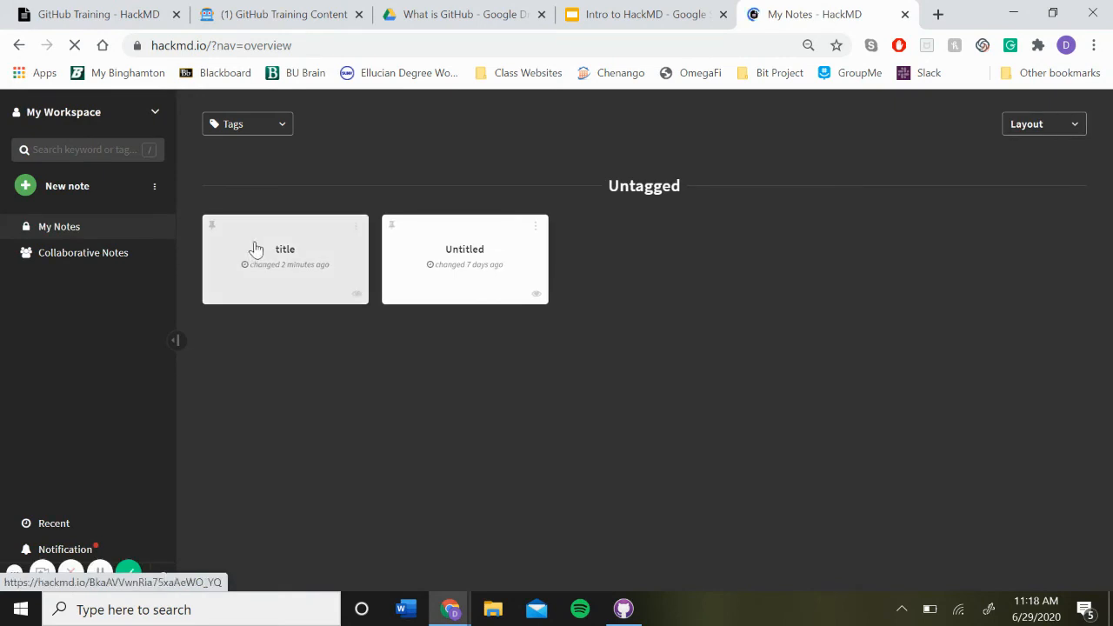
{"action": "left_click", "coordinate": [37, 190]}
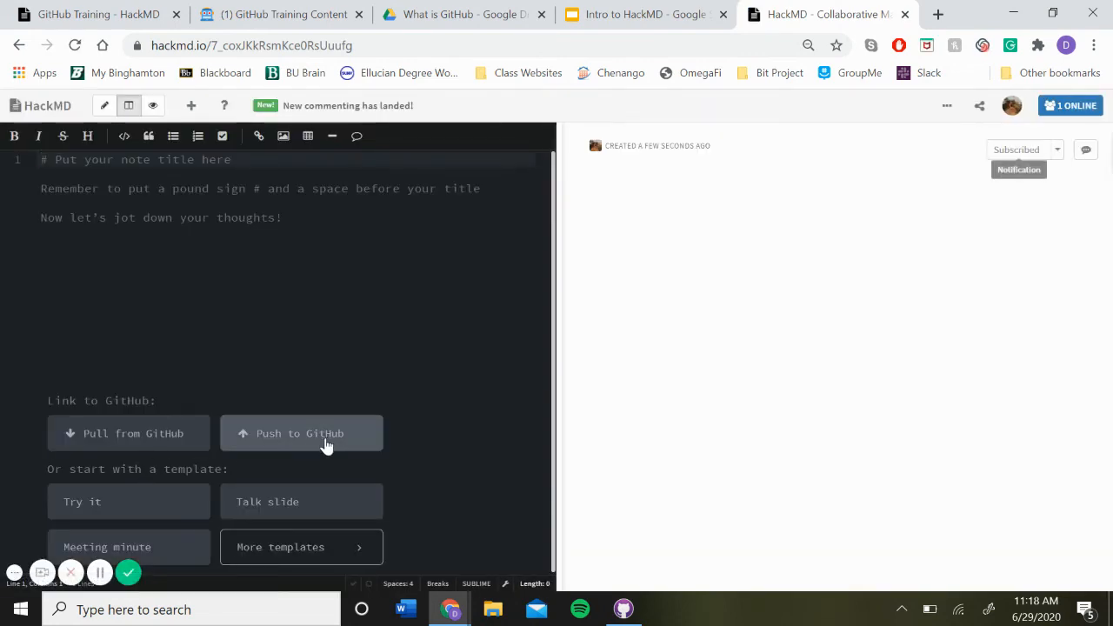
{"action": "left_click", "coordinate": [162, 440]}
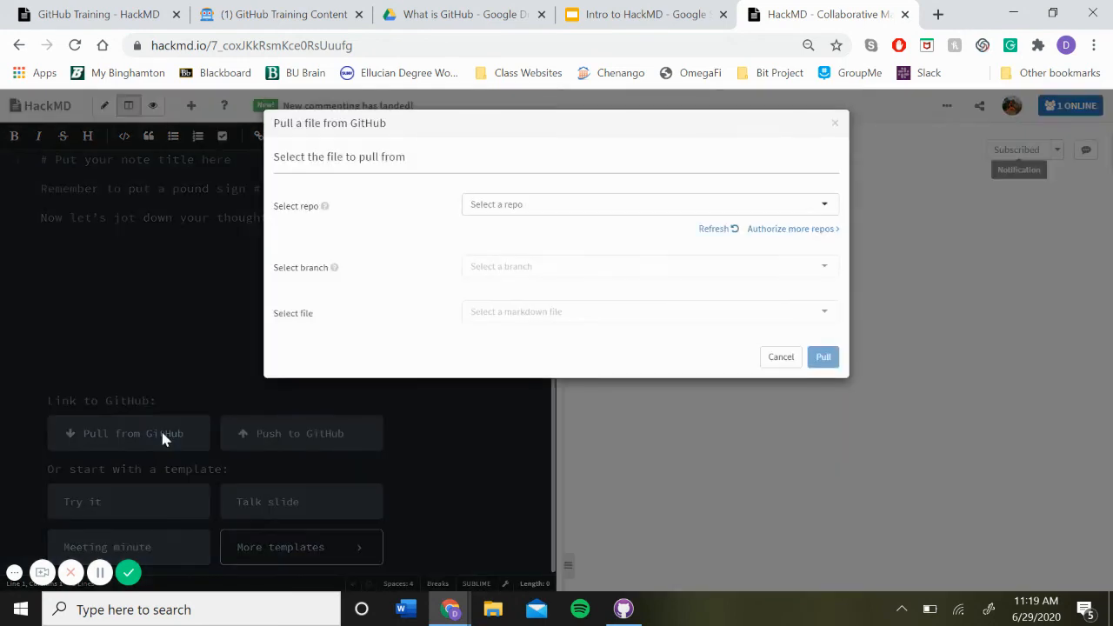
{"action": "left_click", "coordinate": [659, 203]}
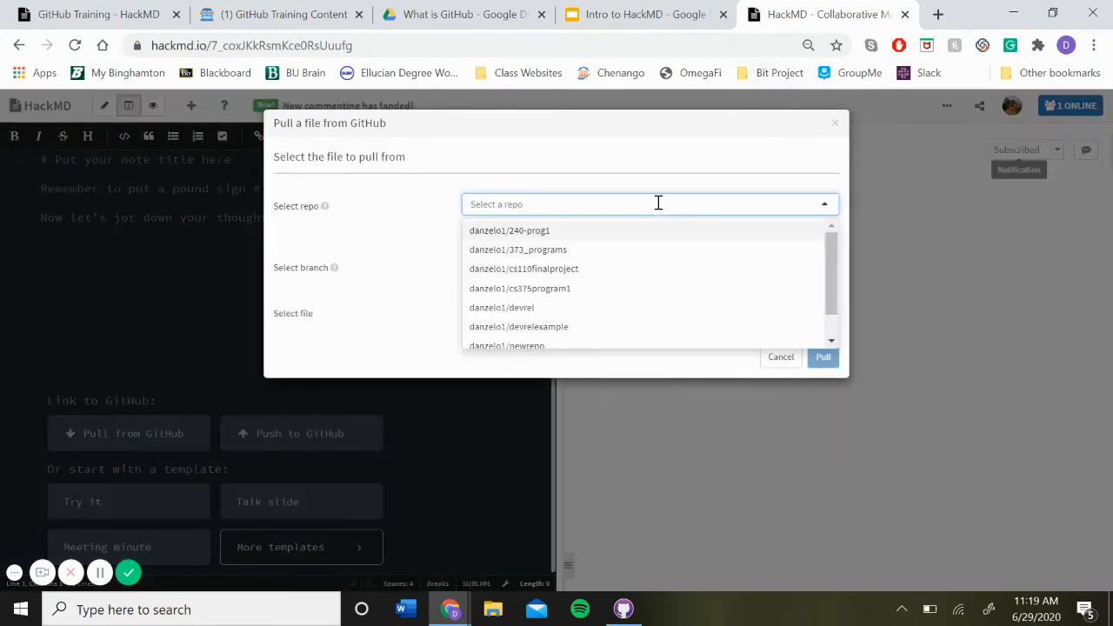
{"action": "left_click", "coordinate": [616, 308]}
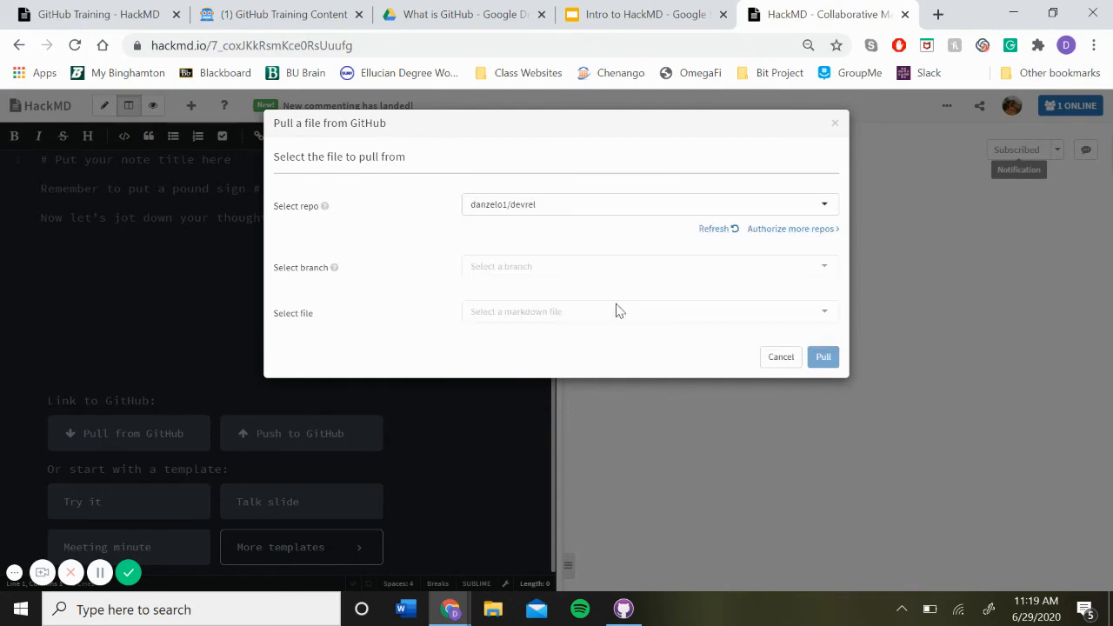
Choose the branch named with the author's first name followed by "example" as the branch to pull from.
{"action": "left_click", "coordinate": [591, 266]}
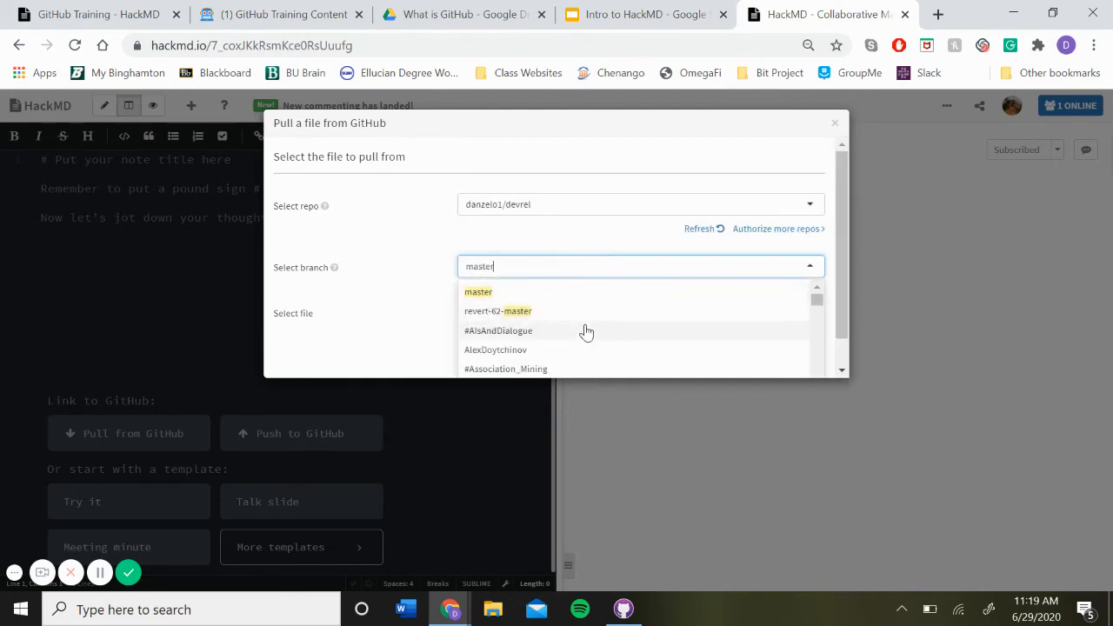
{"action": "scroll", "coordinate": [585, 329], "scroll_direction": "down", "scroll_amount": 3}
{"action": "scroll", "coordinate": [585, 331], "scroll_direction": "down", "scroll_amount": 5}
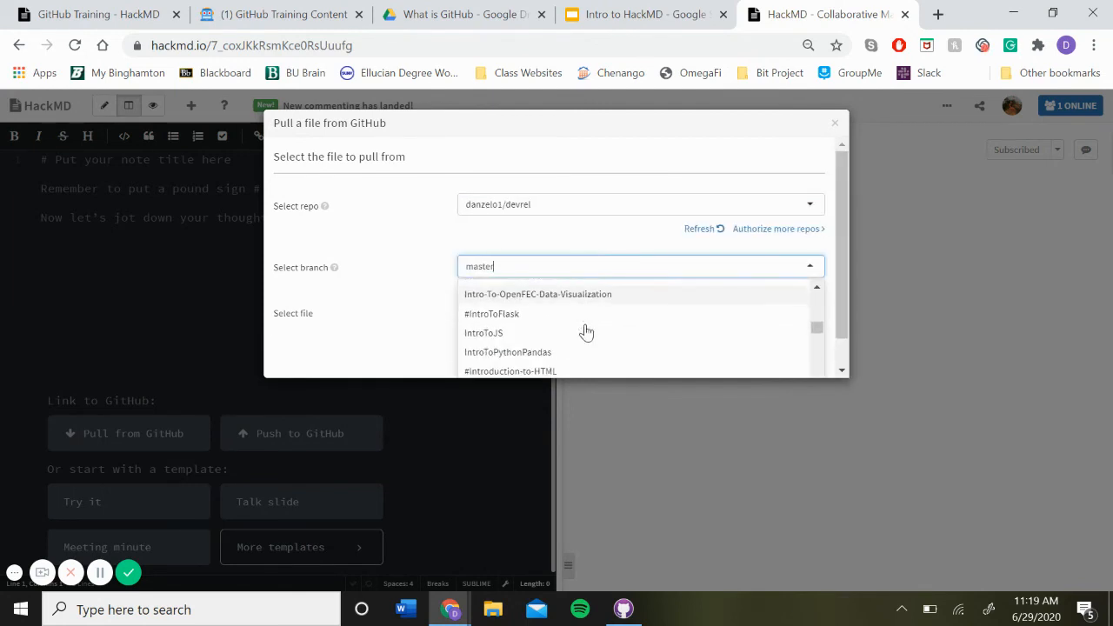
{"action": "scroll", "coordinate": [687, 276], "scroll_direction": "down", "scroll_amount": 1}
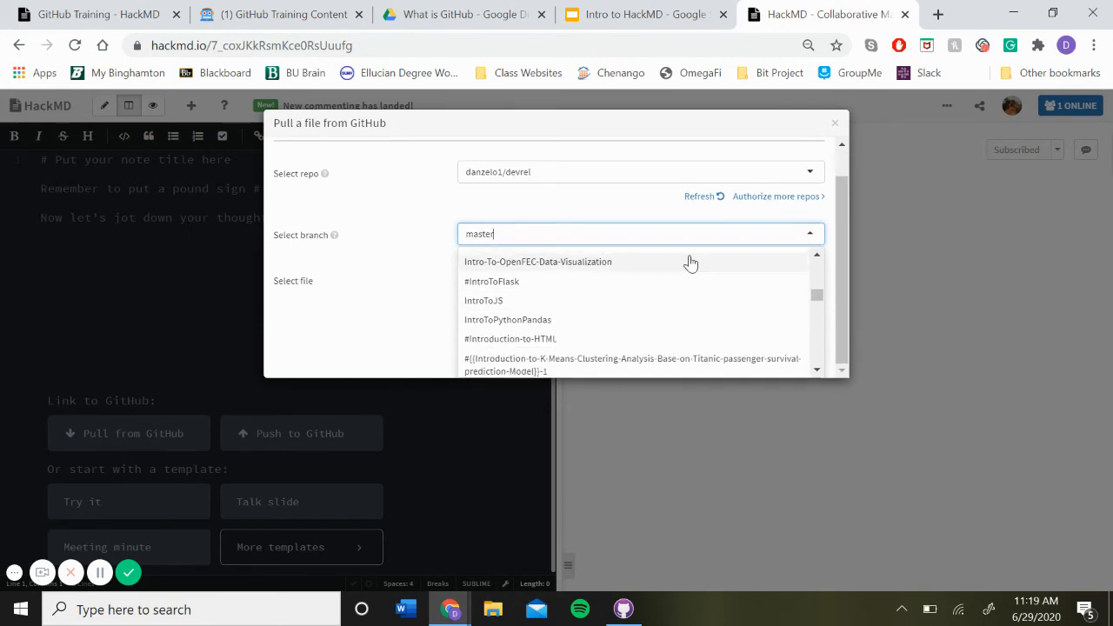
{"action": "scroll", "coordinate": [584, 287], "scroll_direction": "up", "scroll_amount": 5}
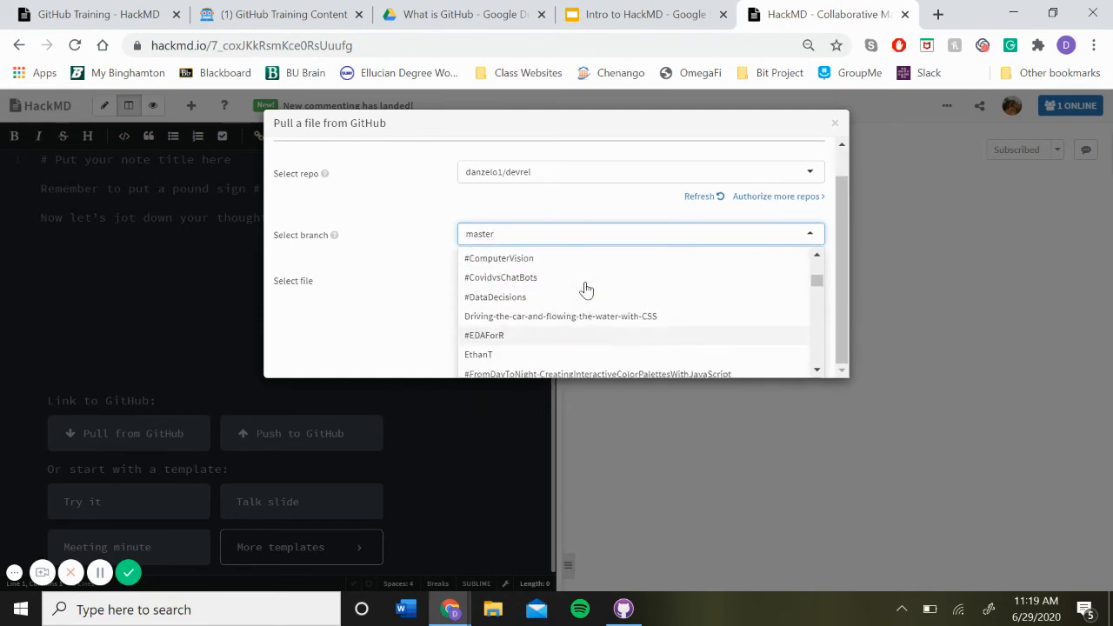
{"action": "scroll", "coordinate": [586, 289], "scroll_direction": "down", "scroll_amount": 1}
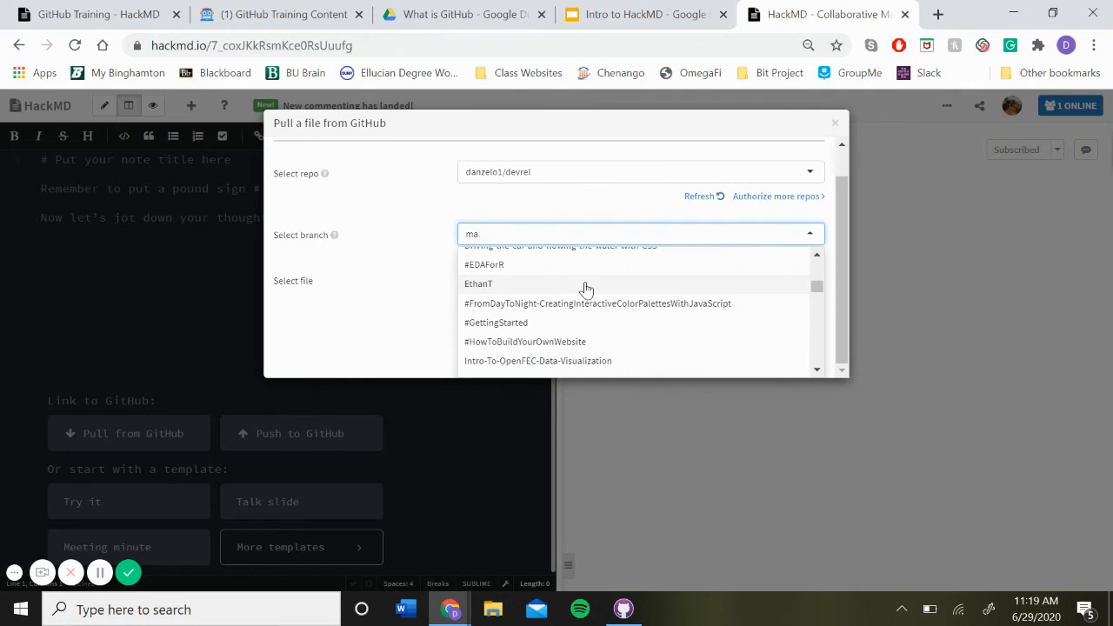
{"action": "key", "text": "BackSpace"}
{"action": "key", "text": "BackSpace"}
{"action": "scroll", "coordinate": [586, 289], "scroll_direction": "down", "scroll_amount": 1}
{"action": "type", "text": "daniel"}
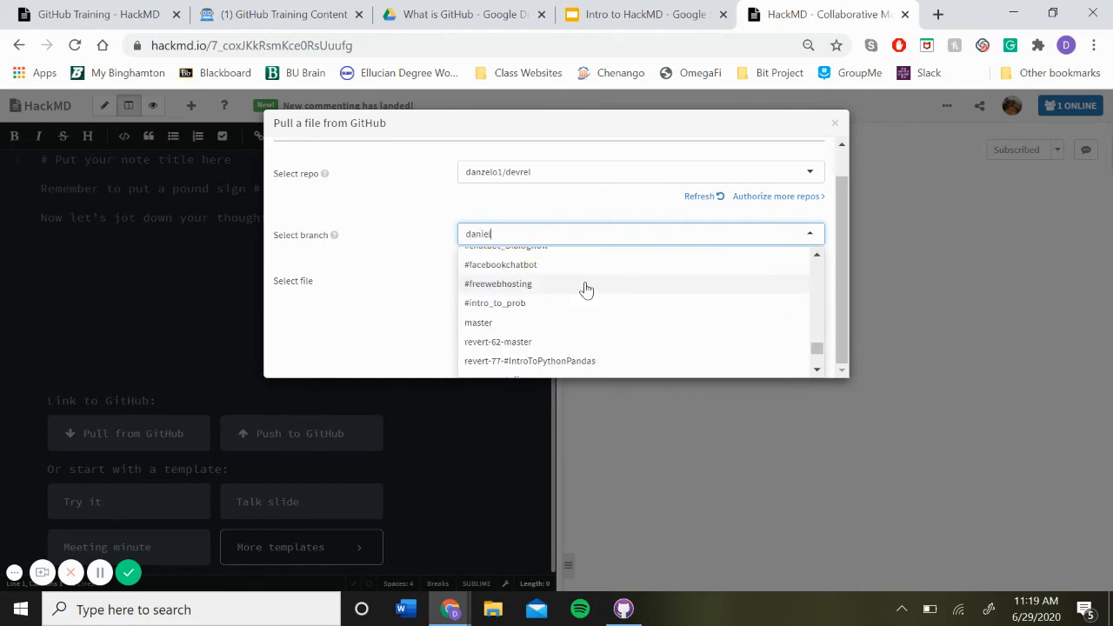
{"action": "scroll", "coordinate": [586, 288], "scroll_direction": "up", "scroll_amount": 10}
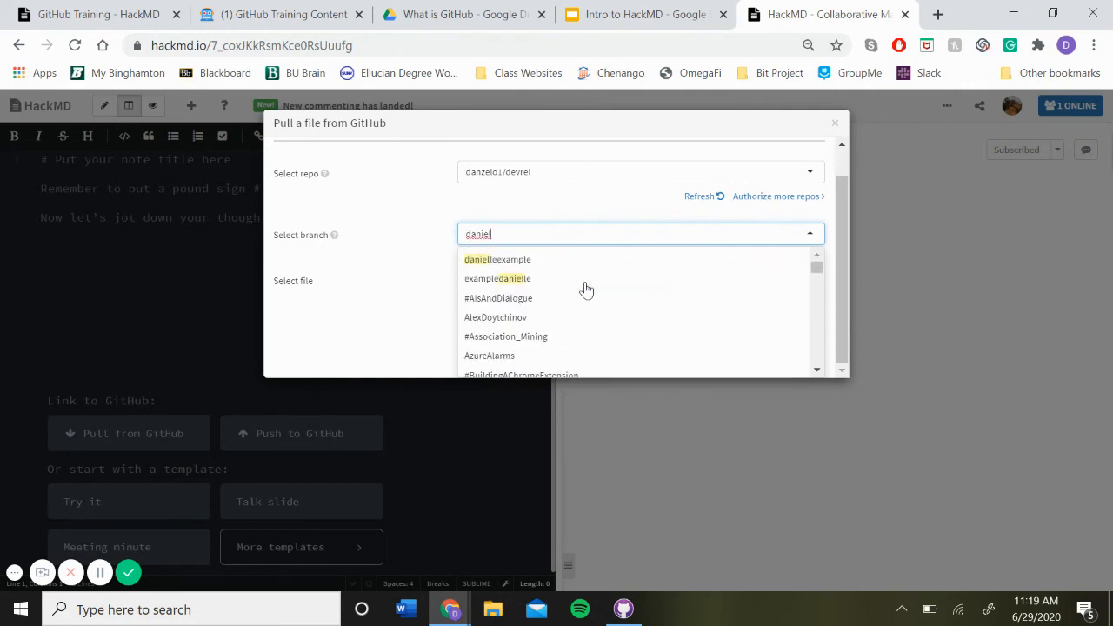
{"action": "left_click", "coordinate": [525, 261]}
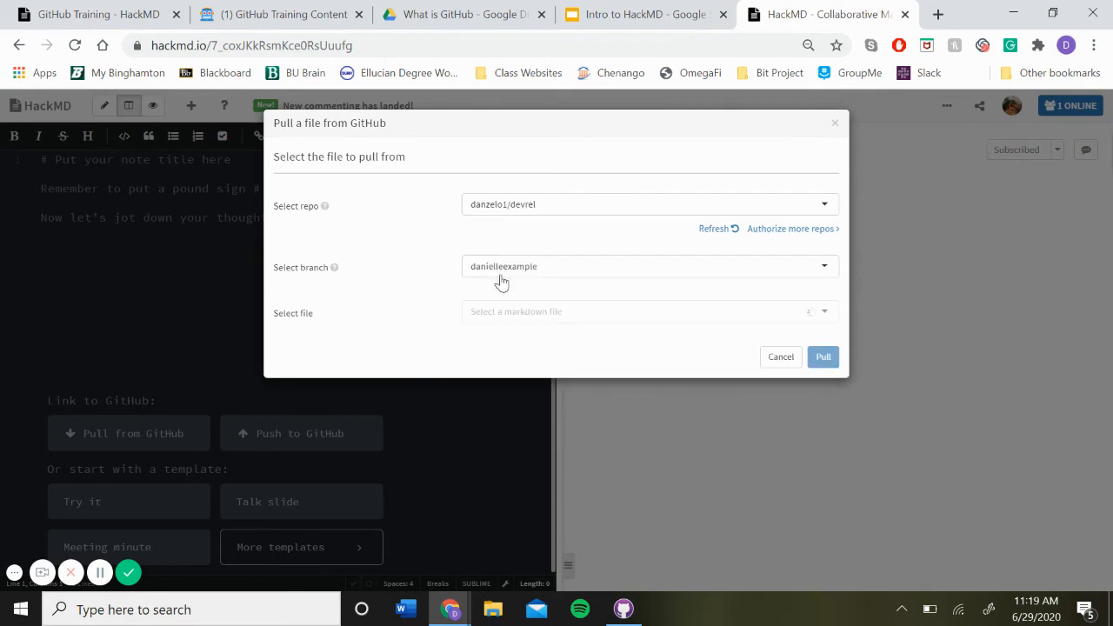
Pull examplefile.md from the chosen branch and apply all of its changes to the new note.
{"action": "left_click", "coordinate": [537, 314]}
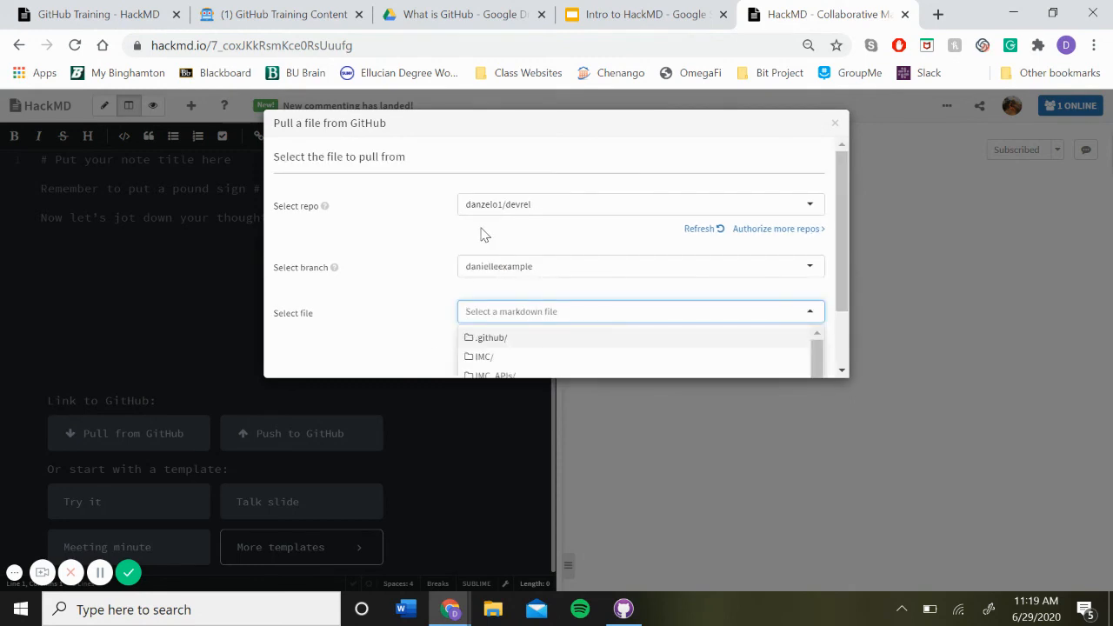
{"action": "scroll", "coordinate": [484, 235], "scroll_direction": "down", "scroll_amount": 1}
{"action": "scroll", "coordinate": [522, 336], "scroll_direction": "down", "scroll_amount": 3}
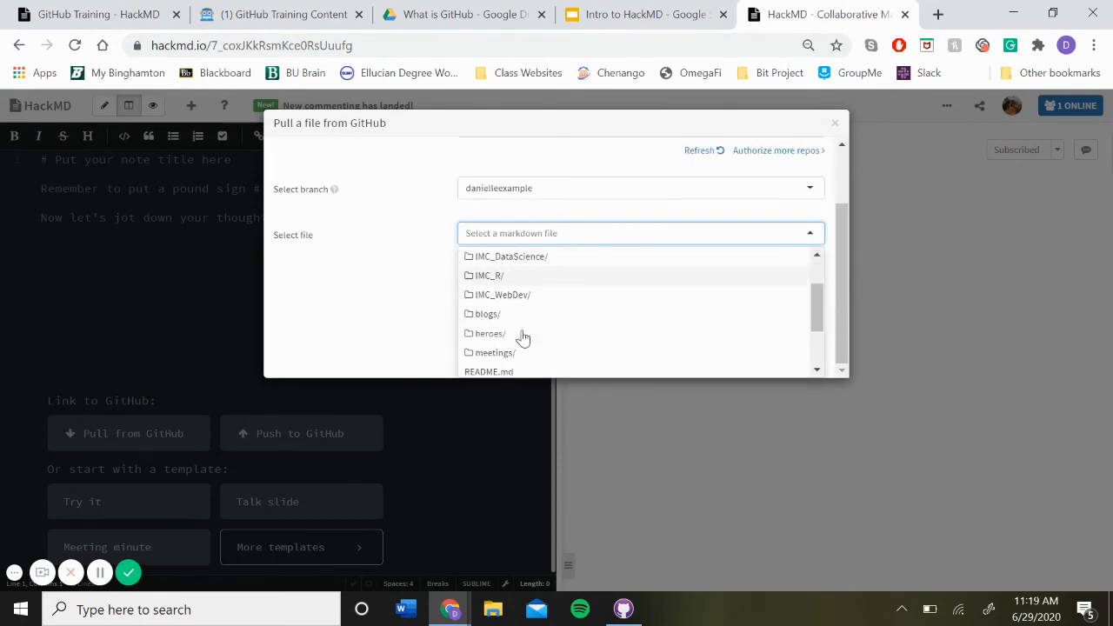
{"action": "scroll", "coordinate": [522, 337], "scroll_direction": "down", "scroll_amount": 1}
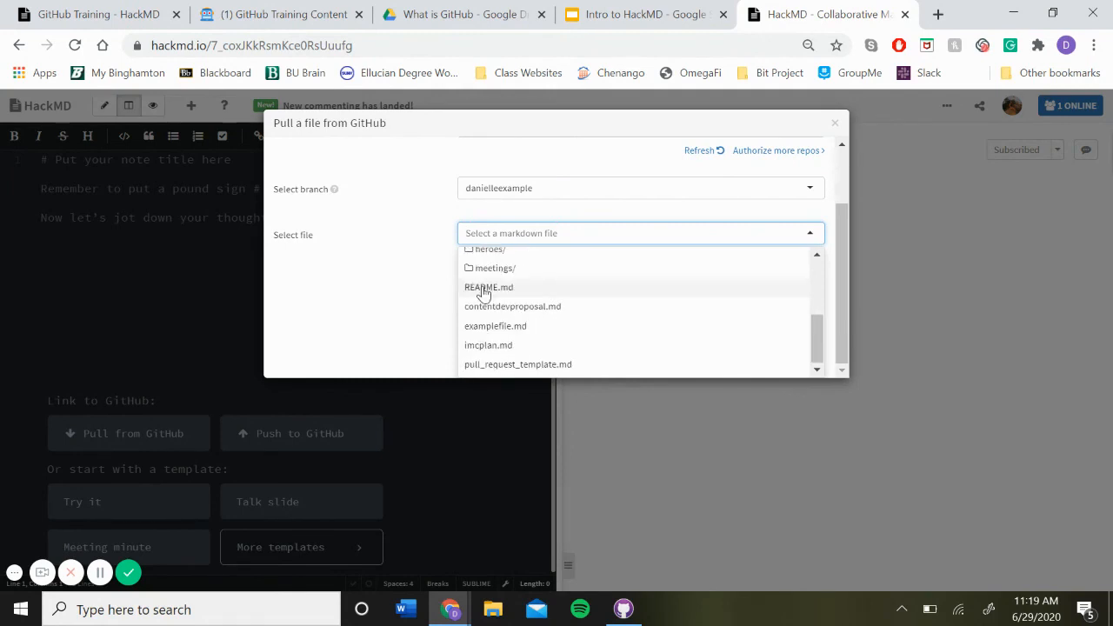
{"action": "left_click", "coordinate": [492, 336]}
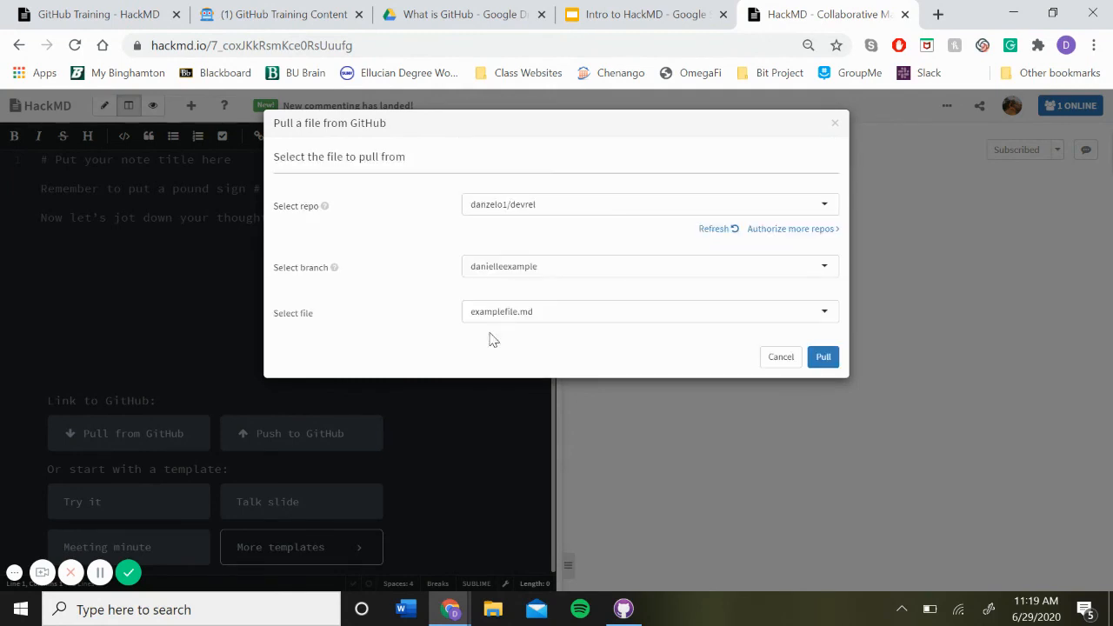
{"action": "left_click", "coordinate": [818, 363]}
{"action": "left_click", "coordinate": [819, 364]}
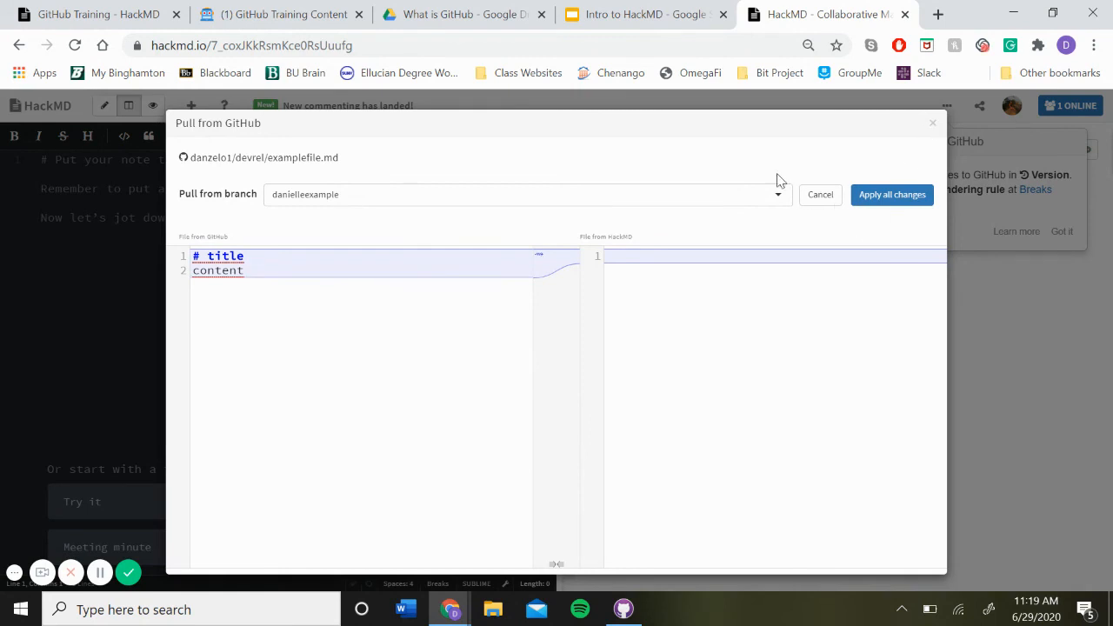
{"action": "left_click", "coordinate": [870, 200]}
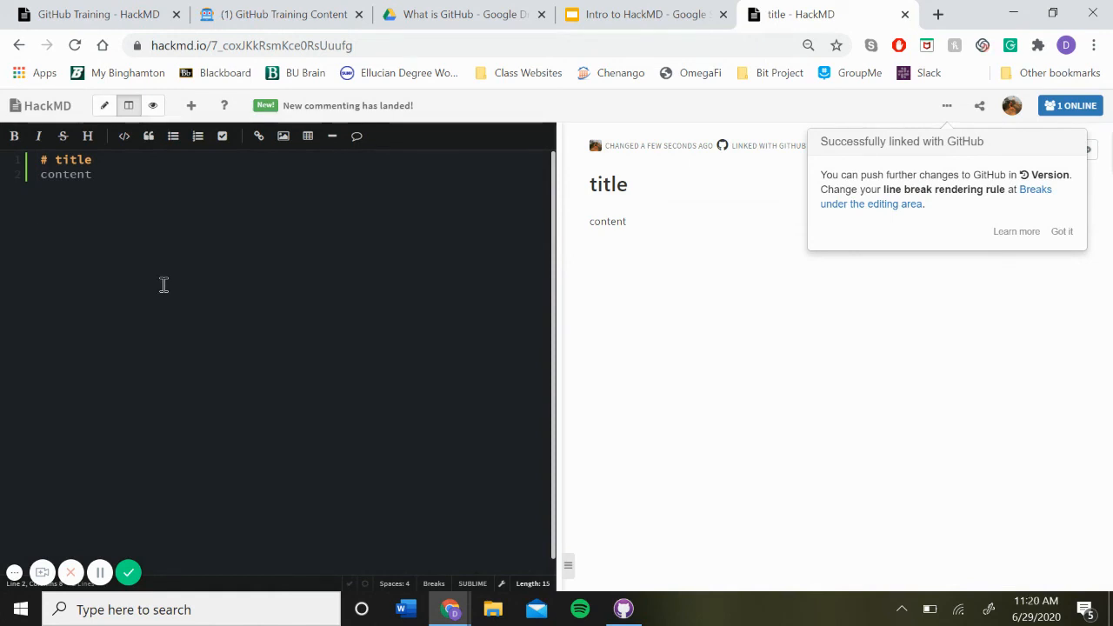
Add the line "words" below "content" in the note, separated by a blank line.
{"action": "left_click", "coordinate": [98, 172]}
{"action": "key", "text": "Return"}
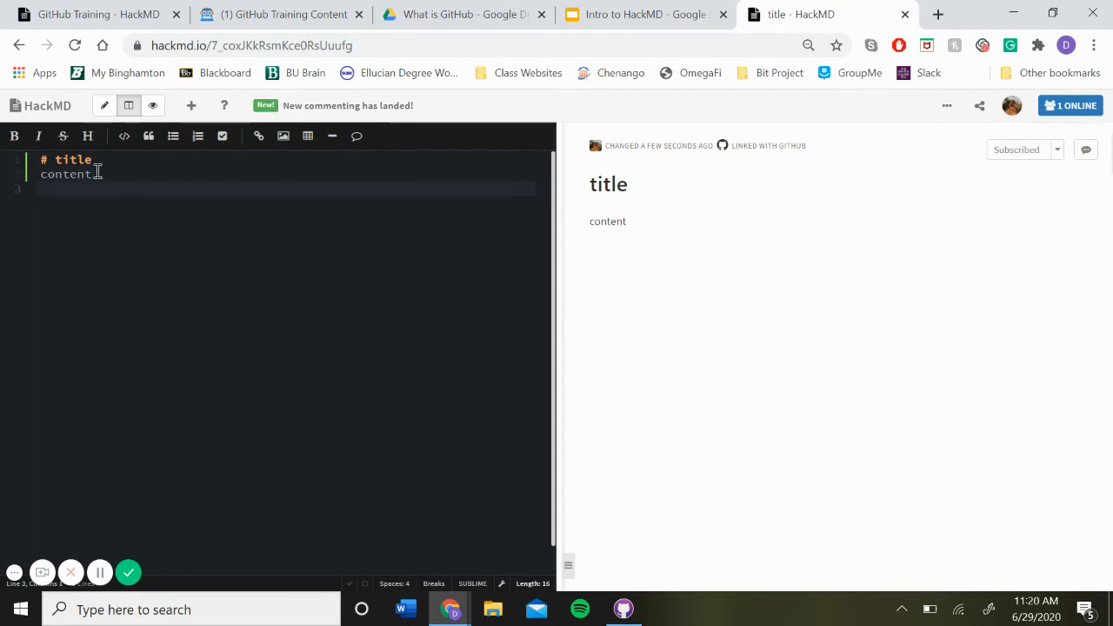
{"action": "key", "text": "Return"}
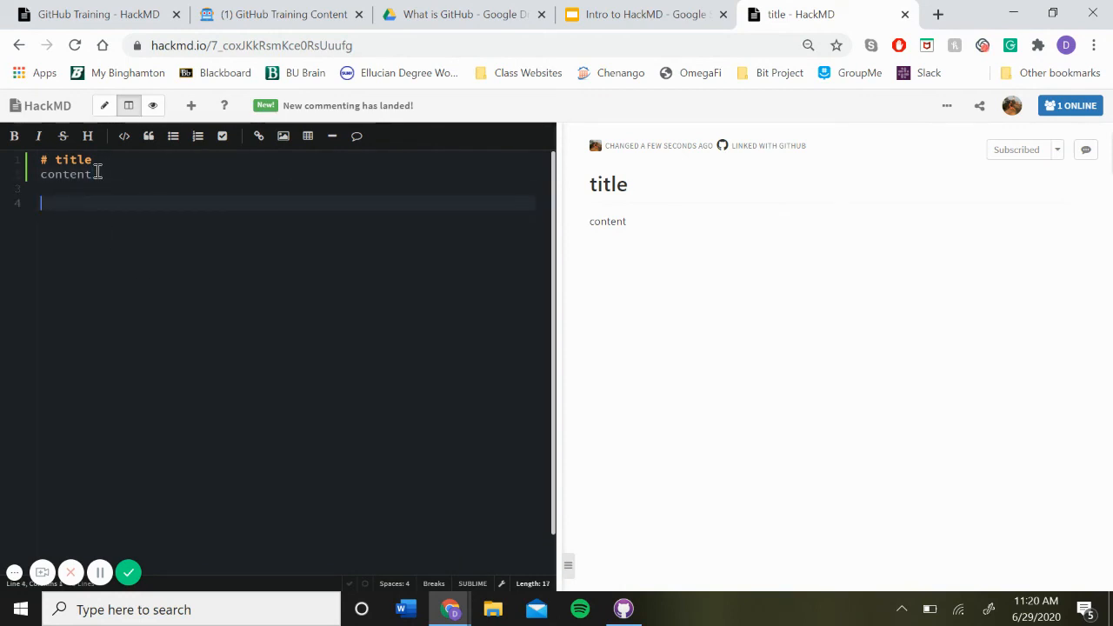
{"action": "type", "text": "words"}
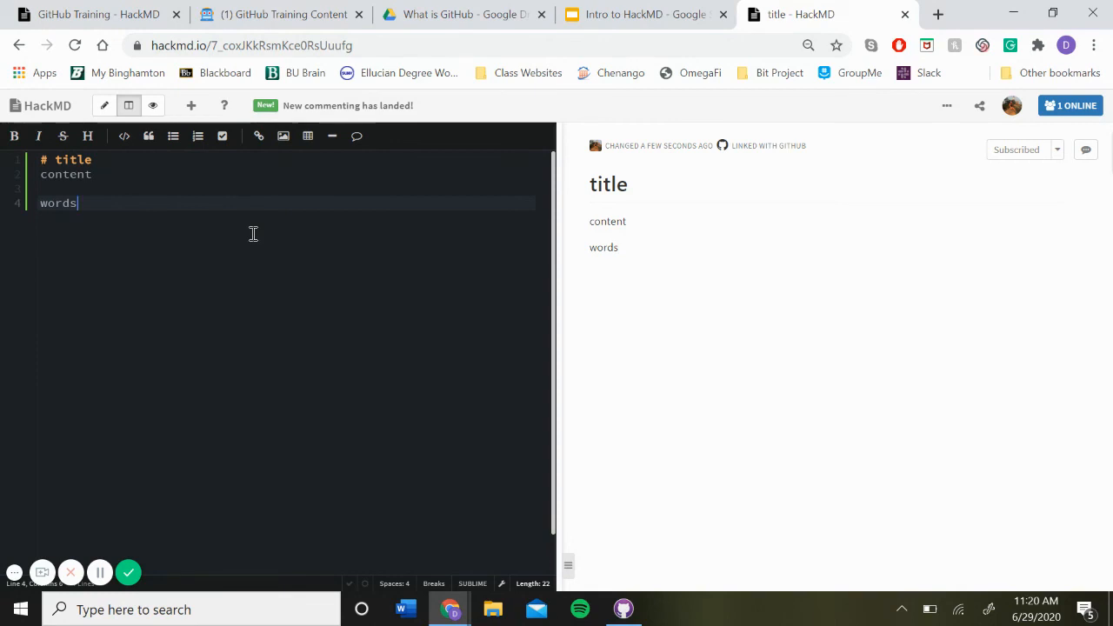
Save the current note content as a version named "updates" with the description "added words".
{"action": "left_click", "coordinate": [945, 108]}
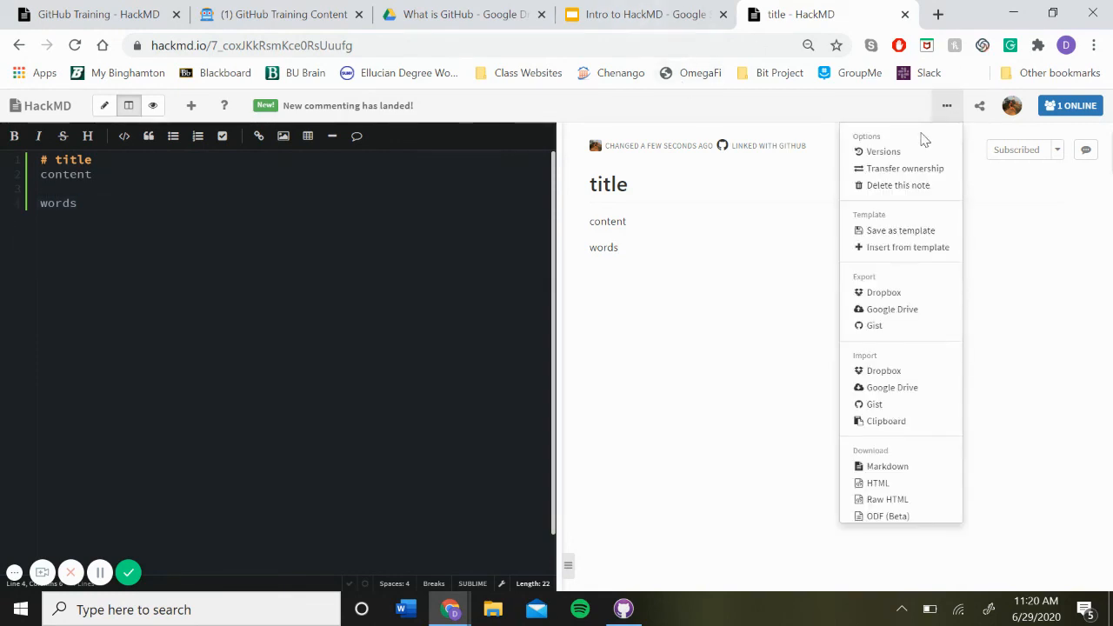
{"action": "left_click", "coordinate": [903, 150]}
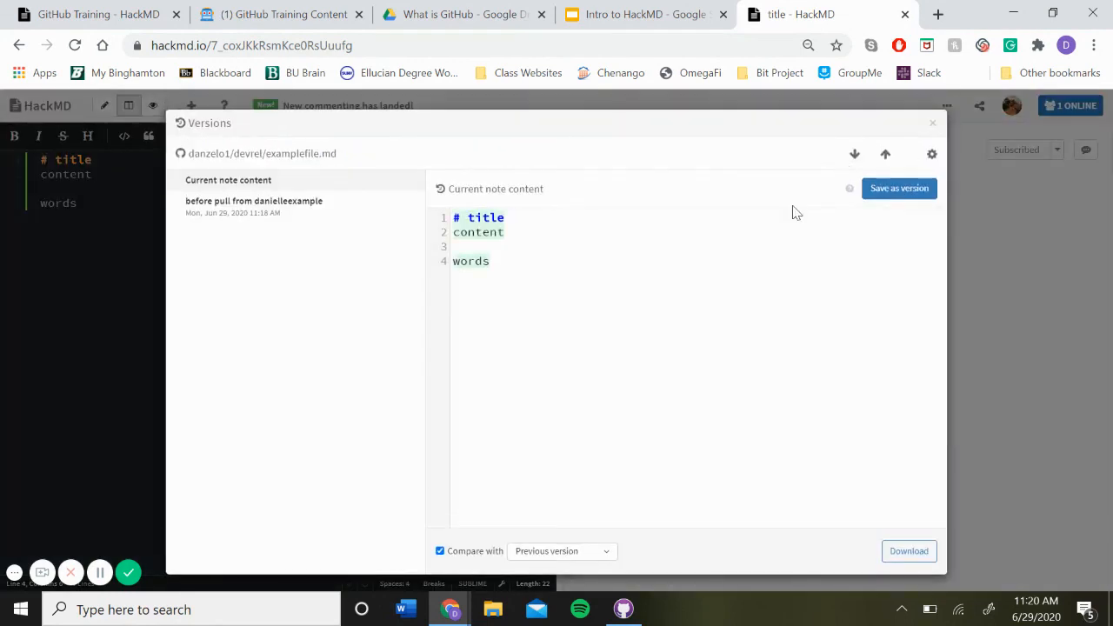
{"action": "left_click", "coordinate": [901, 197]}
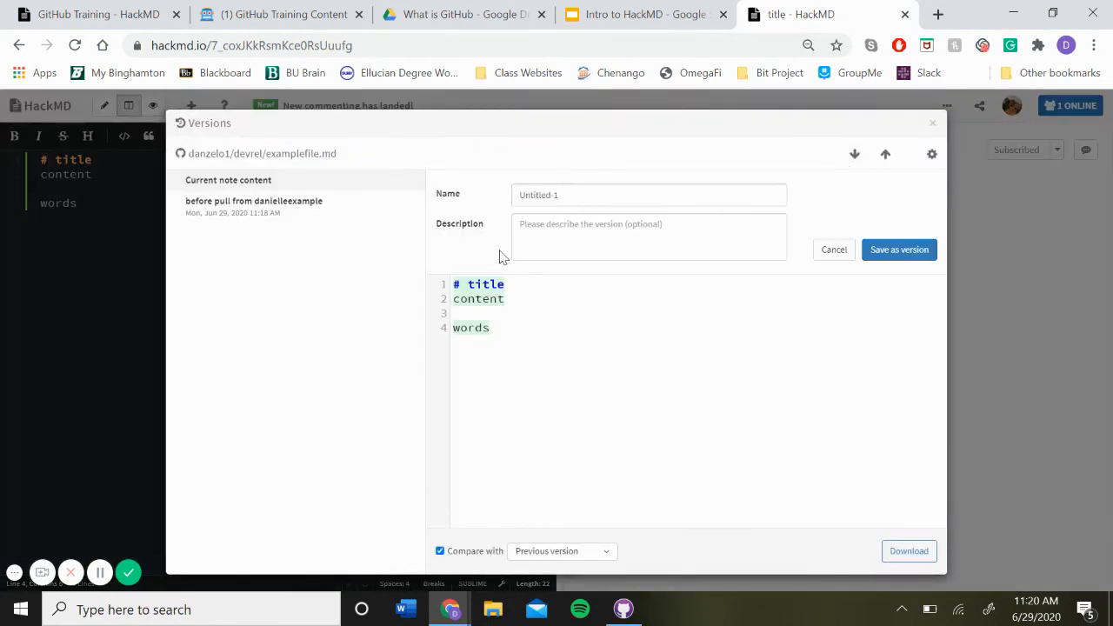
{"action": "left_click", "coordinate": [451, 196]}
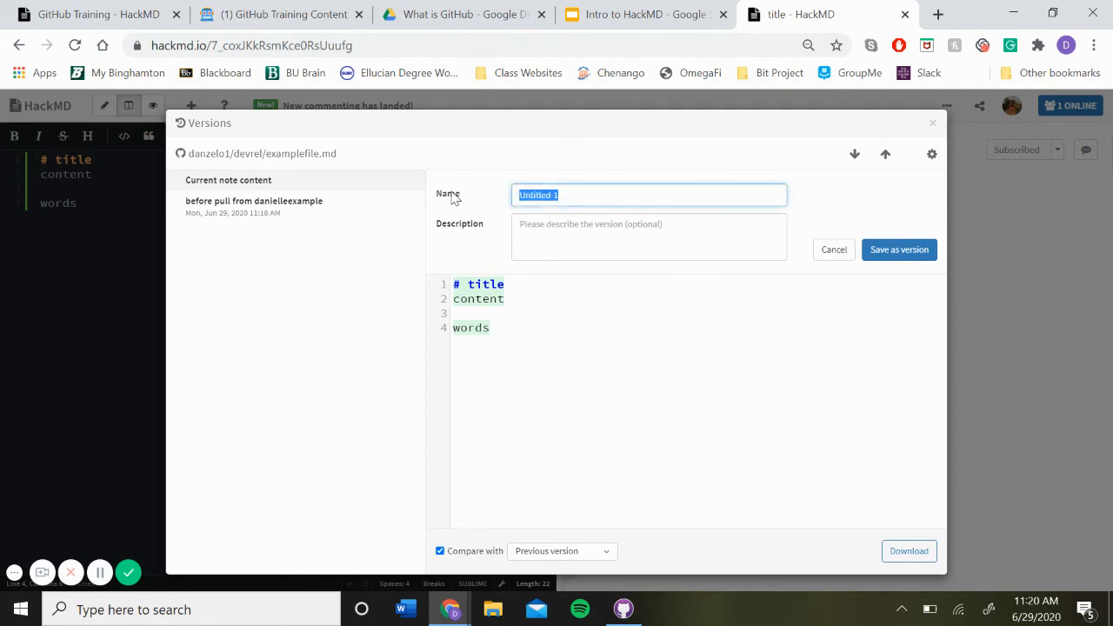
{"action": "key", "text": "BackSpace"}
{"action": "type", "text": "u"}
{"action": "key", "text": "BackSpace"}
{"action": "type", "text": "updates"}
{"action": "left_click", "coordinate": [552, 232]}
{"action": "type", "text": "added words"}
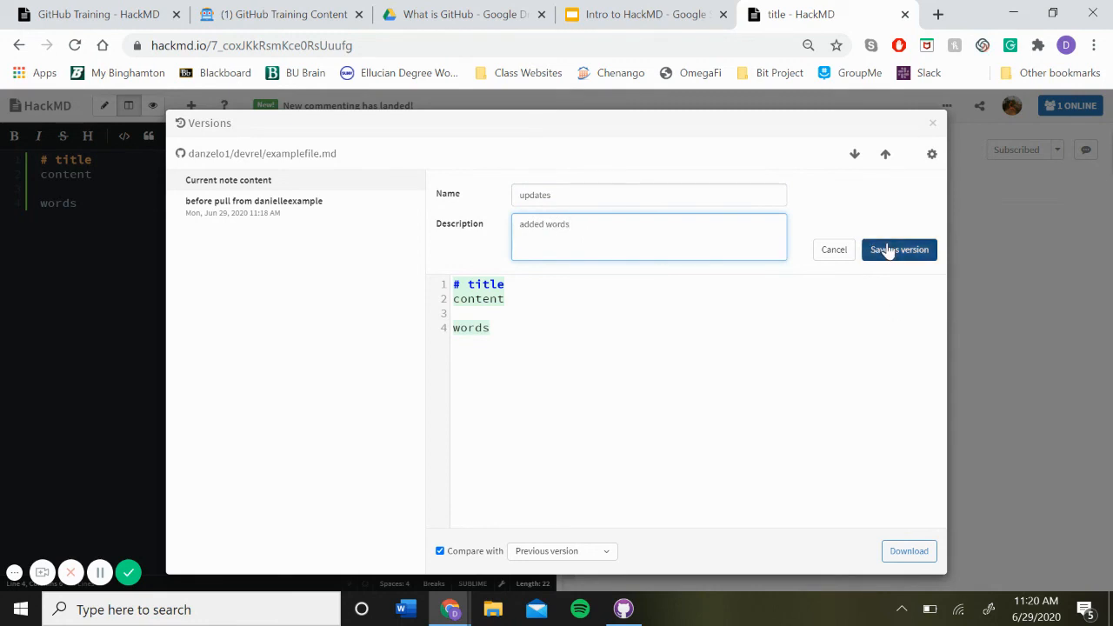
{"action": "left_click", "coordinate": [889, 250]}
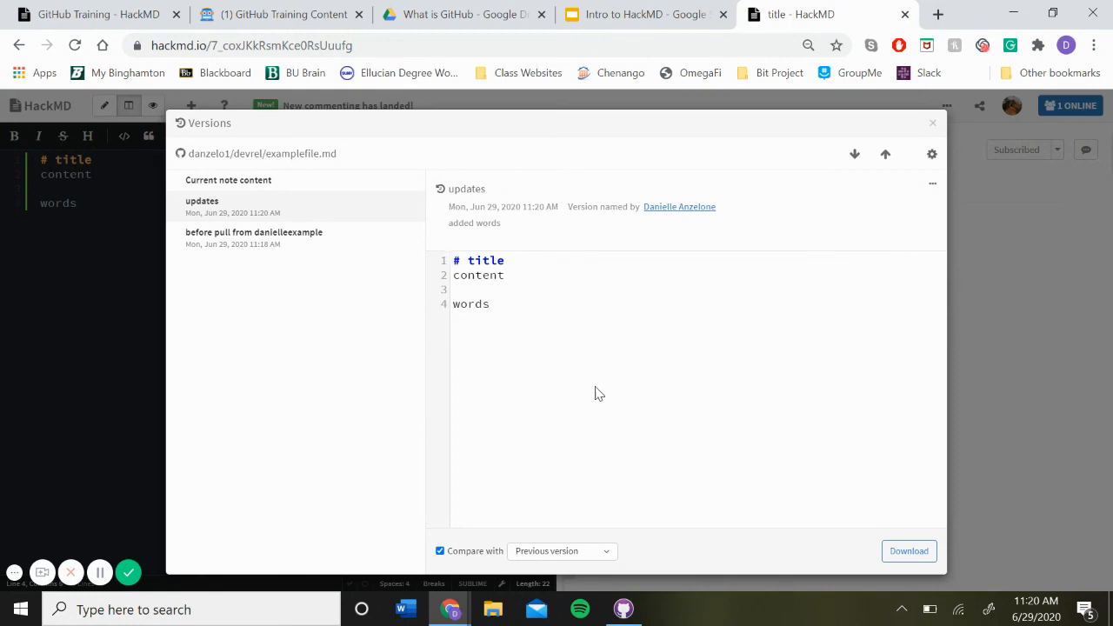
View the version from before the pull and return to the "updates" version to compare their changes.
{"action": "left_click", "coordinate": [253, 248]}
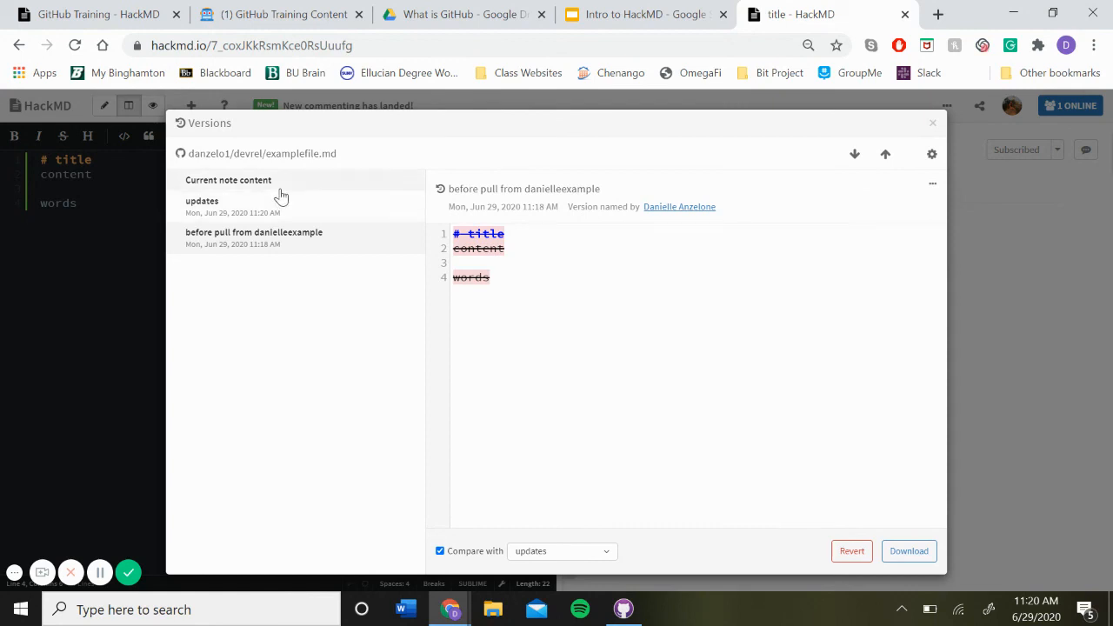
{"action": "left_click_drag", "start_coordinate": [281, 194], "coordinate": [319, 210]}
{"action": "left_click", "coordinate": [319, 210]}
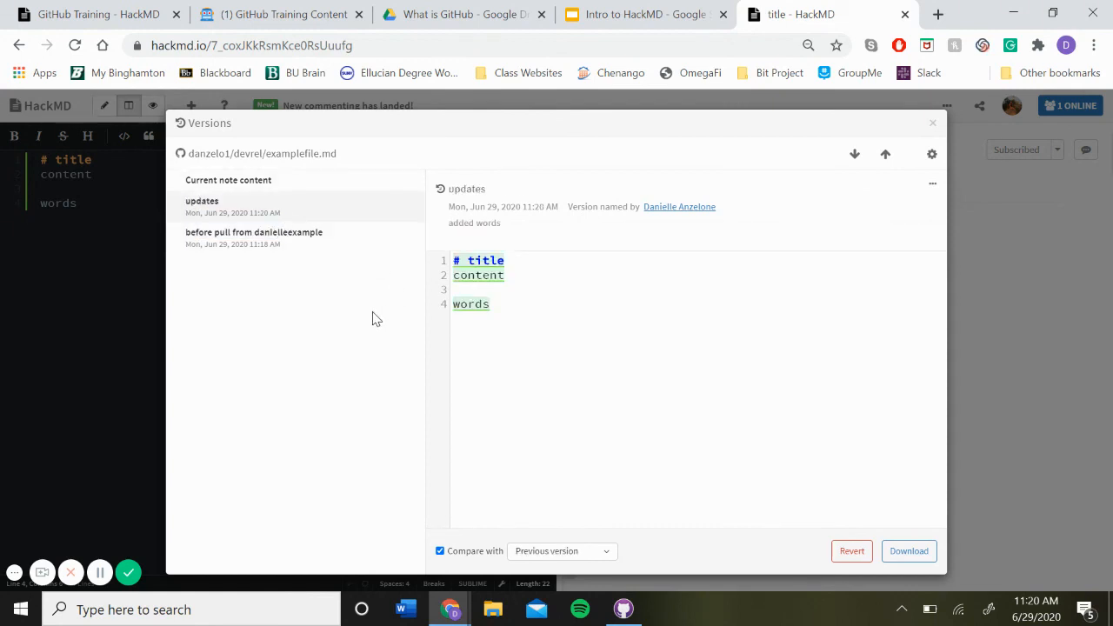
Push the "updates" version to the same example branch on GitHub and close the versions.
{"action": "left_click", "coordinate": [886, 156]}
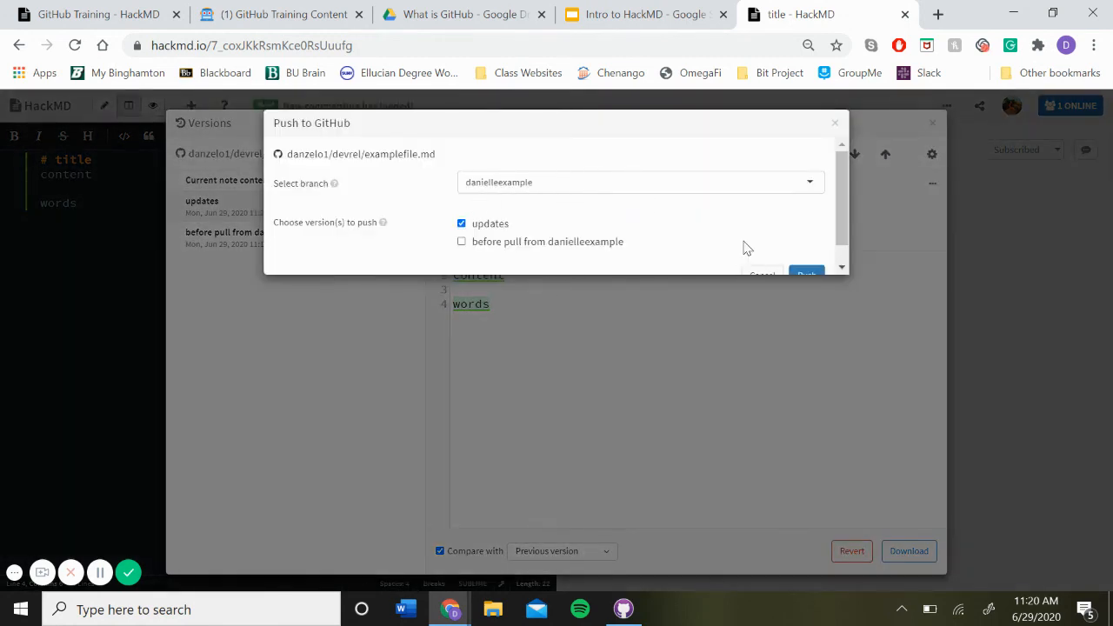
{"action": "scroll", "coordinate": [743, 246], "scroll_direction": "down", "scroll_amount": 1}
{"action": "left_click", "coordinate": [810, 254]}
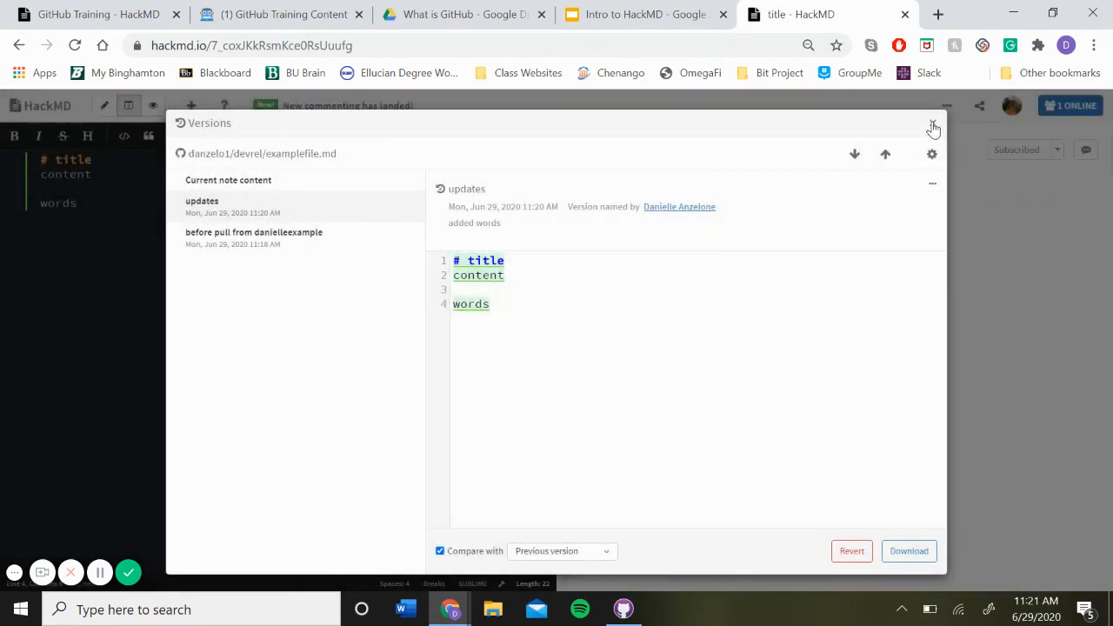
{"action": "left_click", "coordinate": [932, 125]}
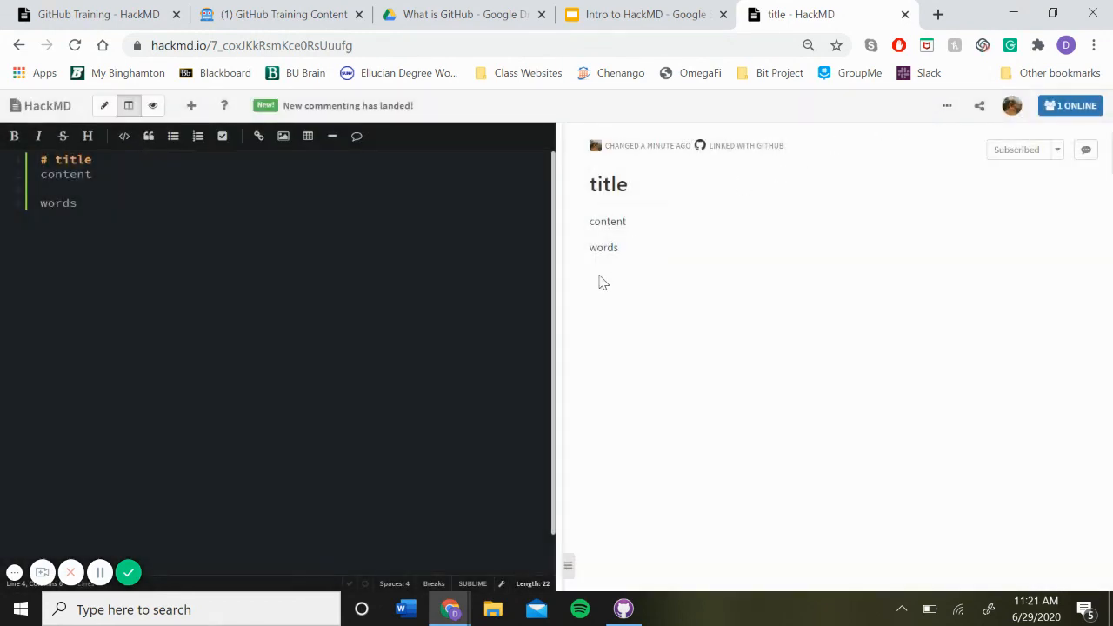